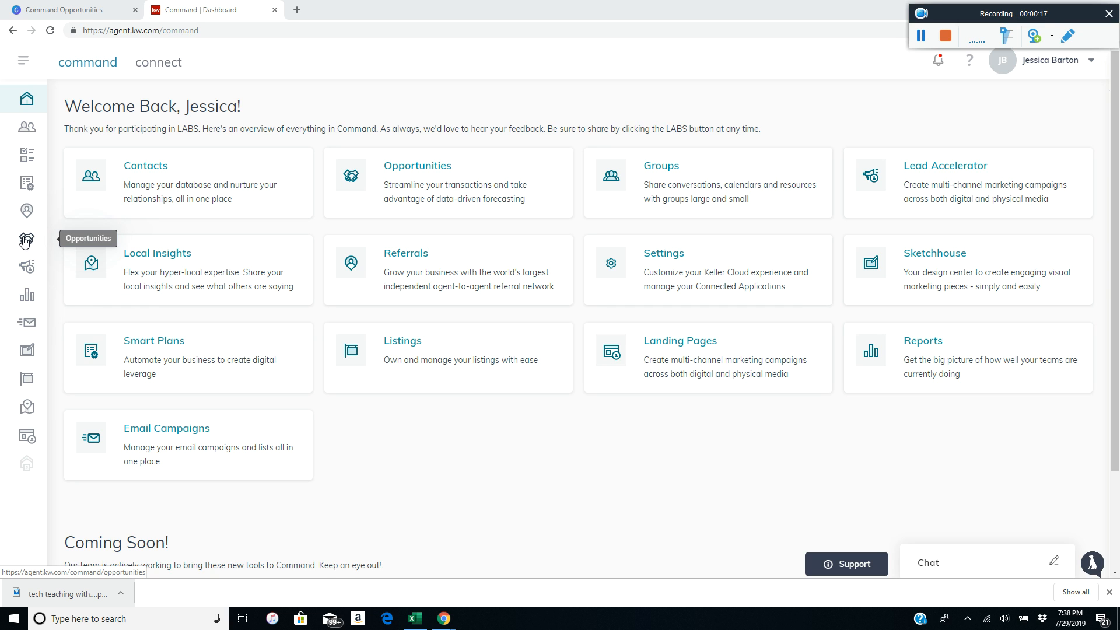
Step: Start a new opportunity in Opportunities and select the client by searching contacts for the client's first name
{"action": "left_click", "coordinate": [26, 242]}
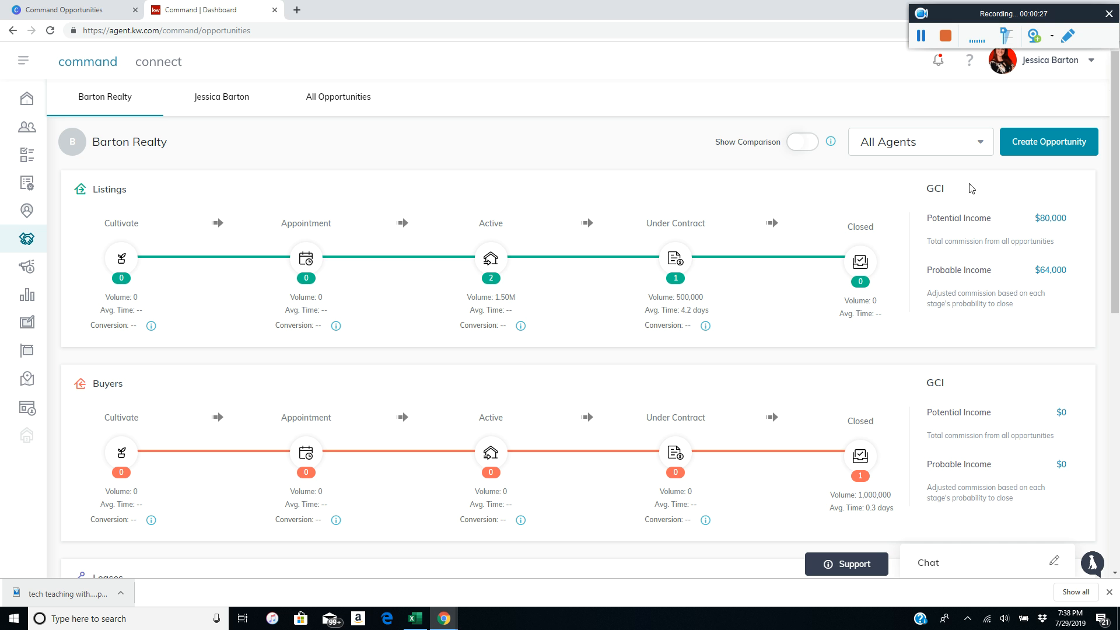
{"action": "left_click", "coordinate": [1042, 146]}
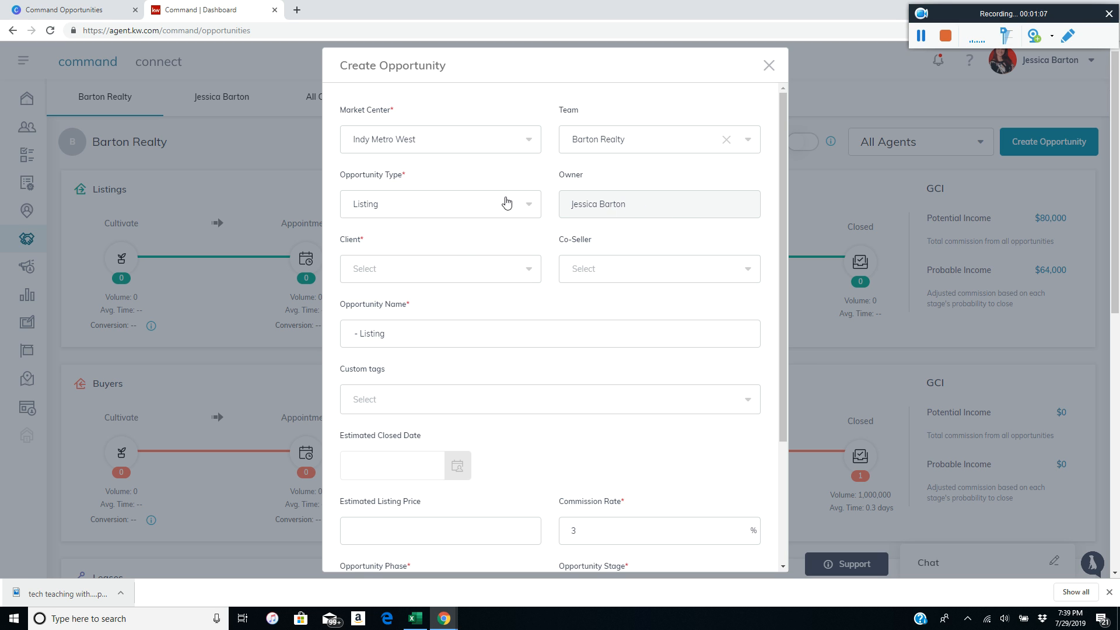
{"action": "left_click", "coordinate": [426, 267]}
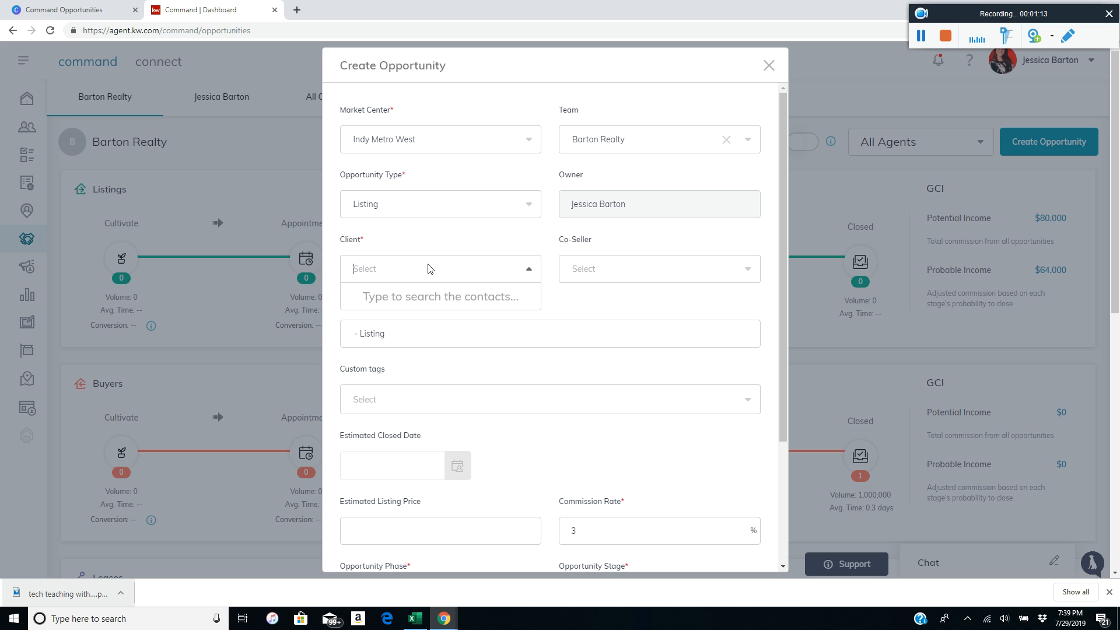
{"action": "type", "text": "Jessica"}
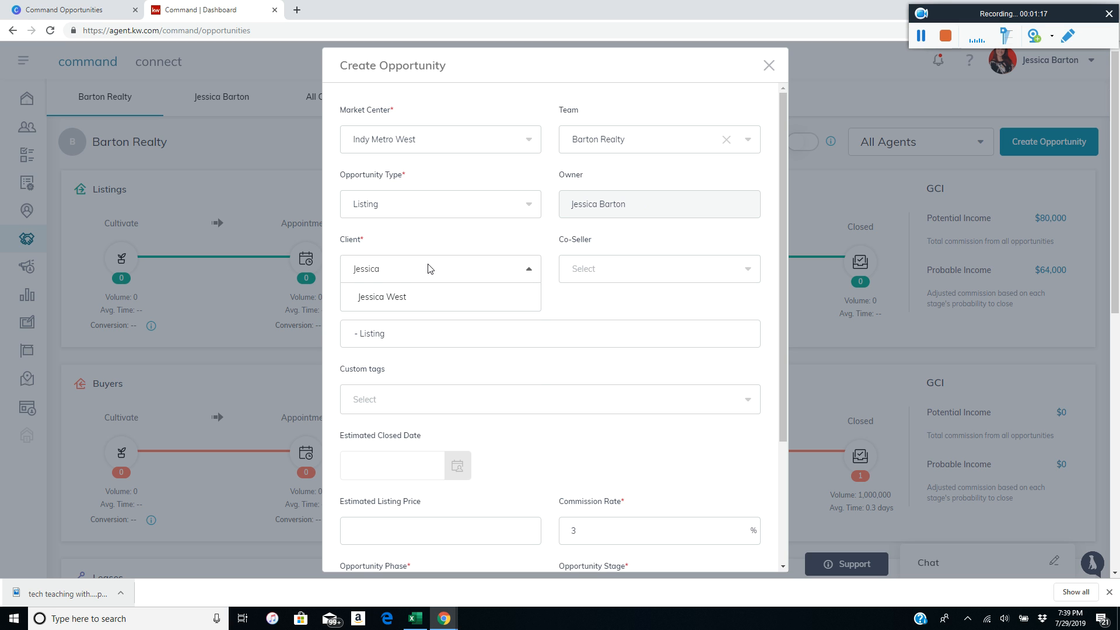
{"action": "left_click", "coordinate": [432, 296]}
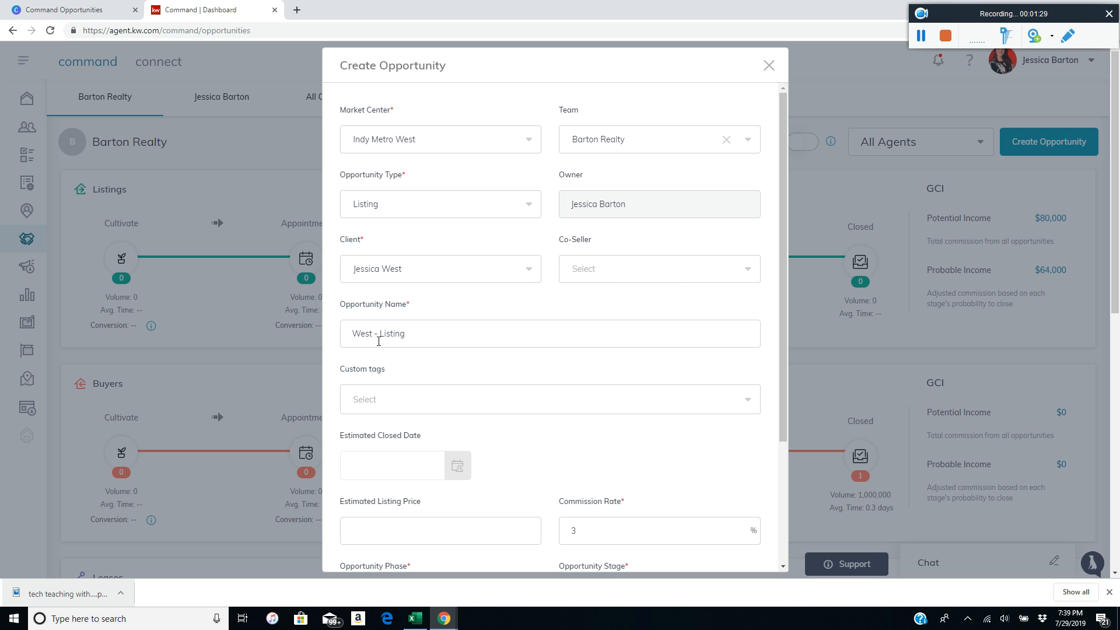
Step: Append the property's full street address to the end of the opportunity name
{"action": "left_click", "coordinate": [417, 333]}
{"action": "type", "text": "123"}
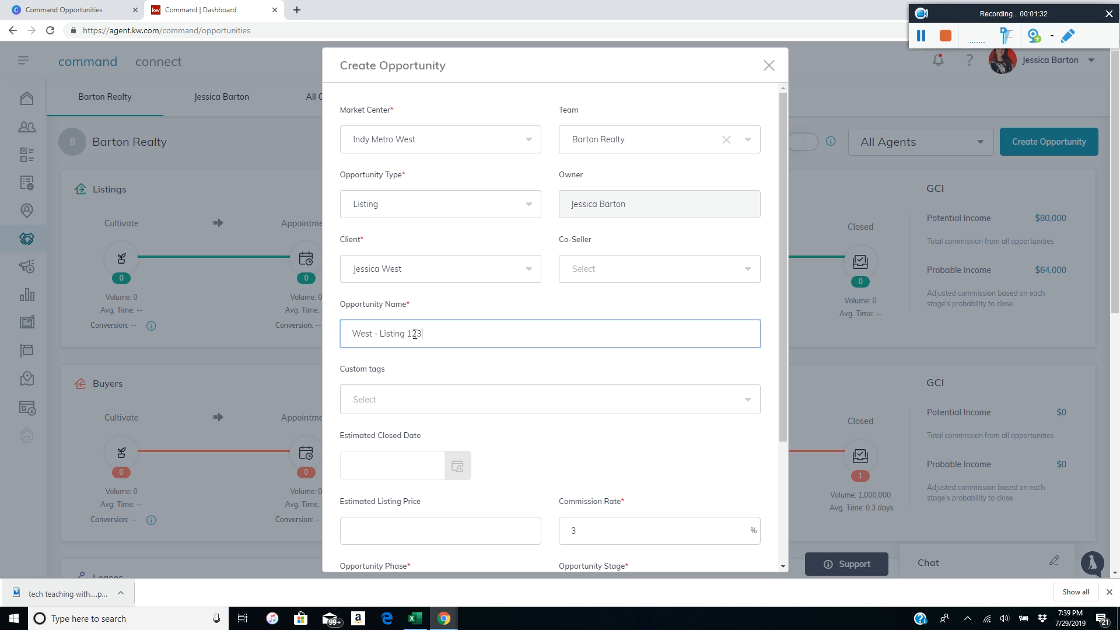
{"action": "type", "text": " Main Street, Avon, Indiana 46123"}
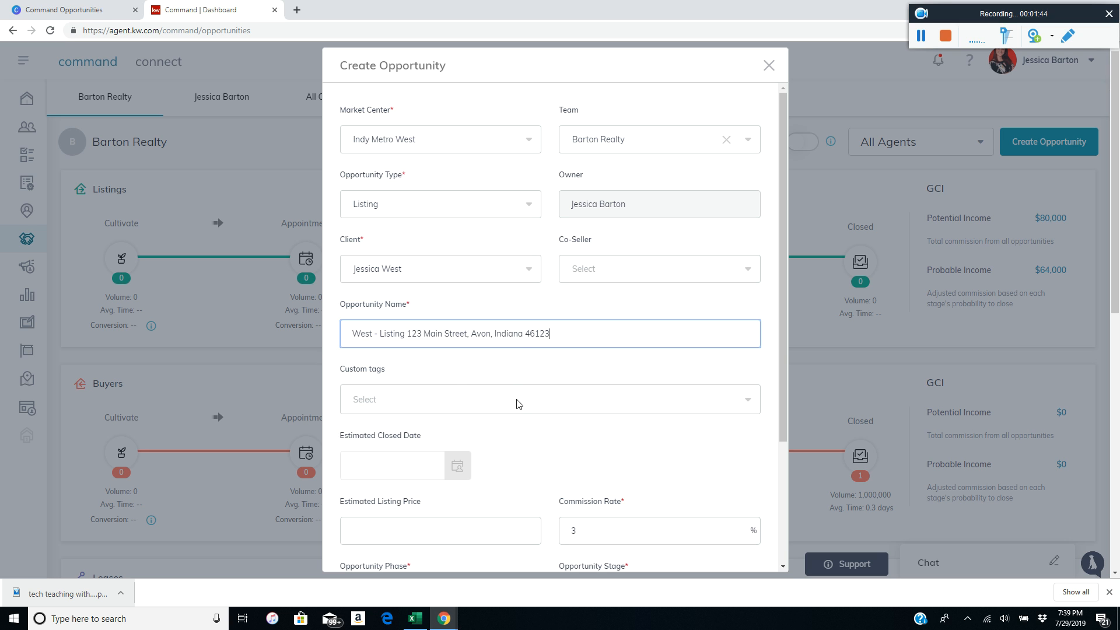
Step: Set the opportunity's estimated closed date to 09/30/2019
{"action": "scroll", "coordinate": [518, 411], "scroll_direction": "down", "scroll_amount": 1}
{"action": "scroll", "coordinate": [518, 421], "scroll_direction": "down", "scroll_amount": 3}
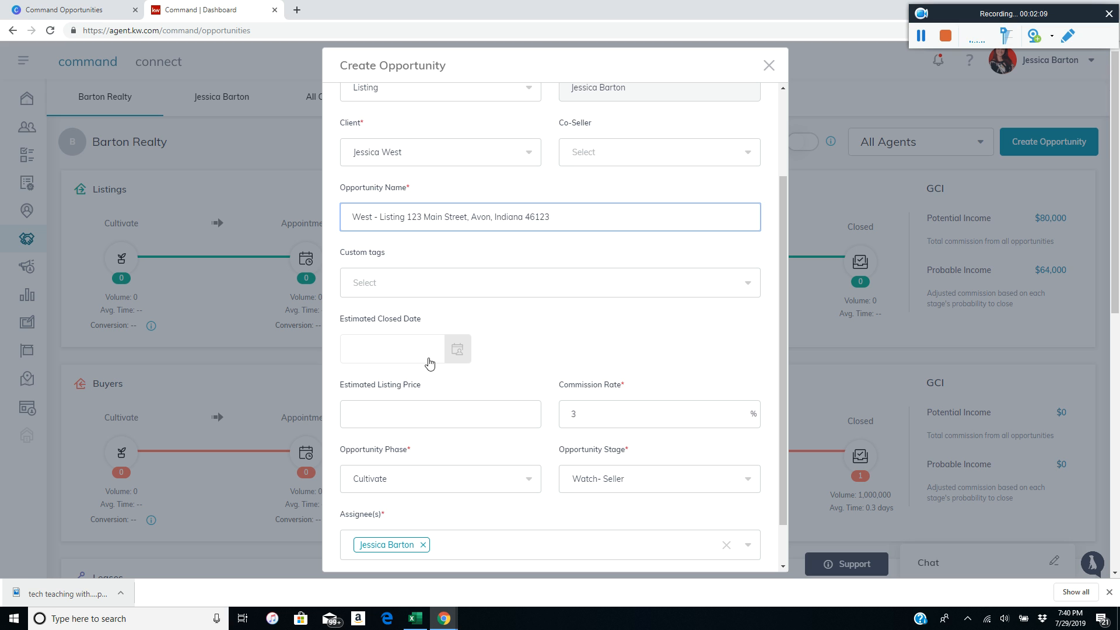
{"action": "left_click", "coordinate": [457, 352]}
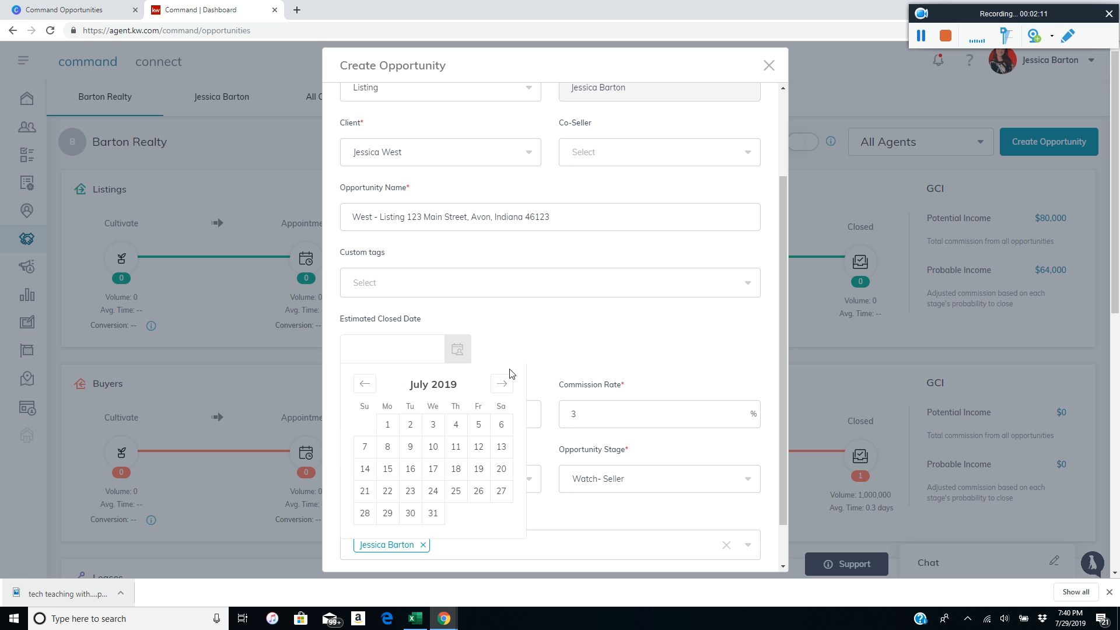
{"action": "left_click", "coordinate": [501, 383]}
{"action": "left_click", "coordinate": [502, 384]}
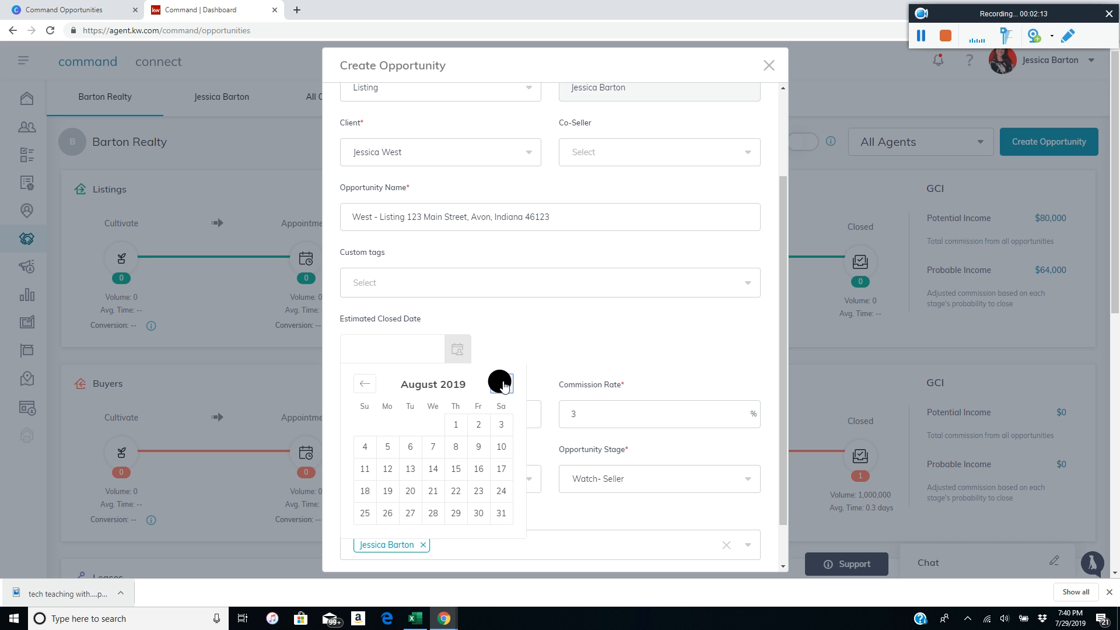
{"action": "left_click", "coordinate": [388, 513]}
Step: Enter an estimated listing price of $250,000 and a commission rate of 4%
{"action": "left_click", "coordinate": [455, 409]}
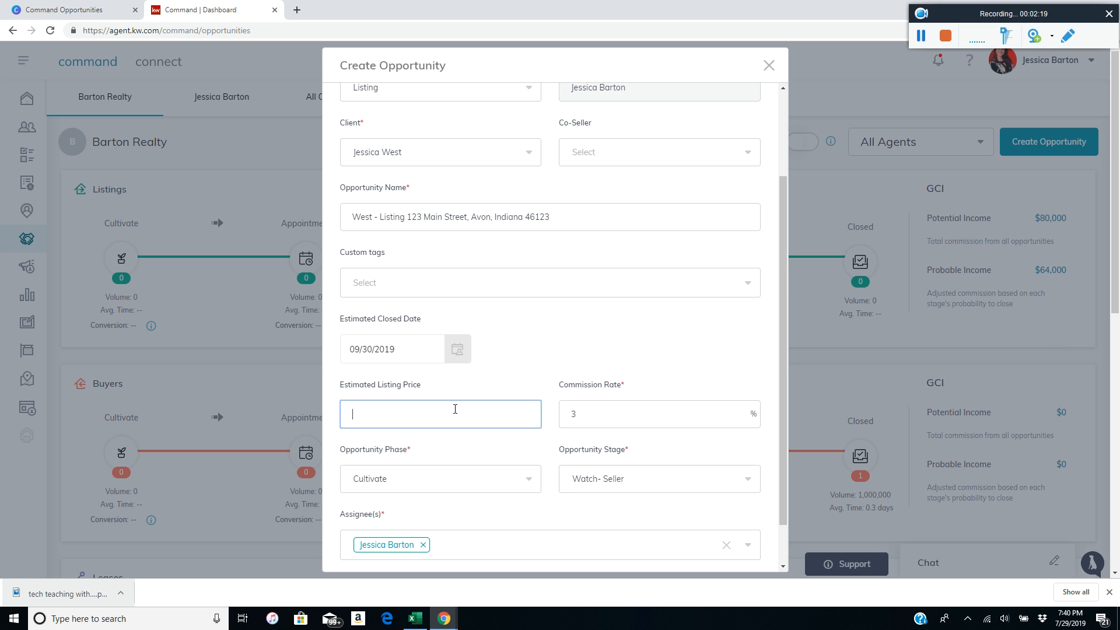
{"action": "type", "text": "2500000"}
{"action": "left_click", "coordinate": [649, 418]}
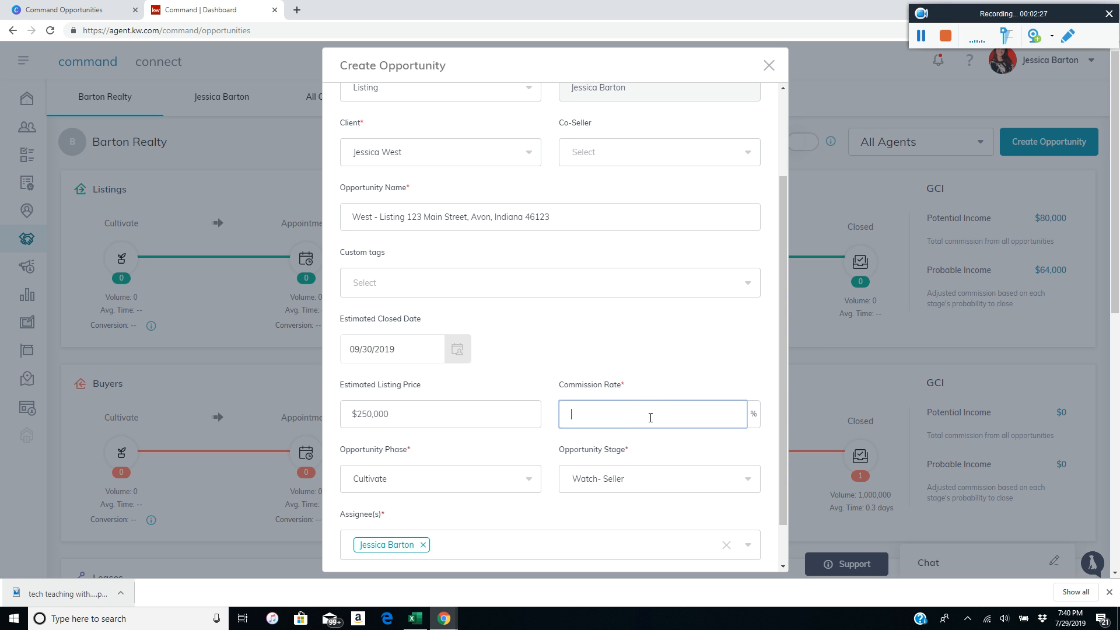
Step: Set the opportunity phase to Active and create the opportunity
{"action": "left_click", "coordinate": [511, 478]}
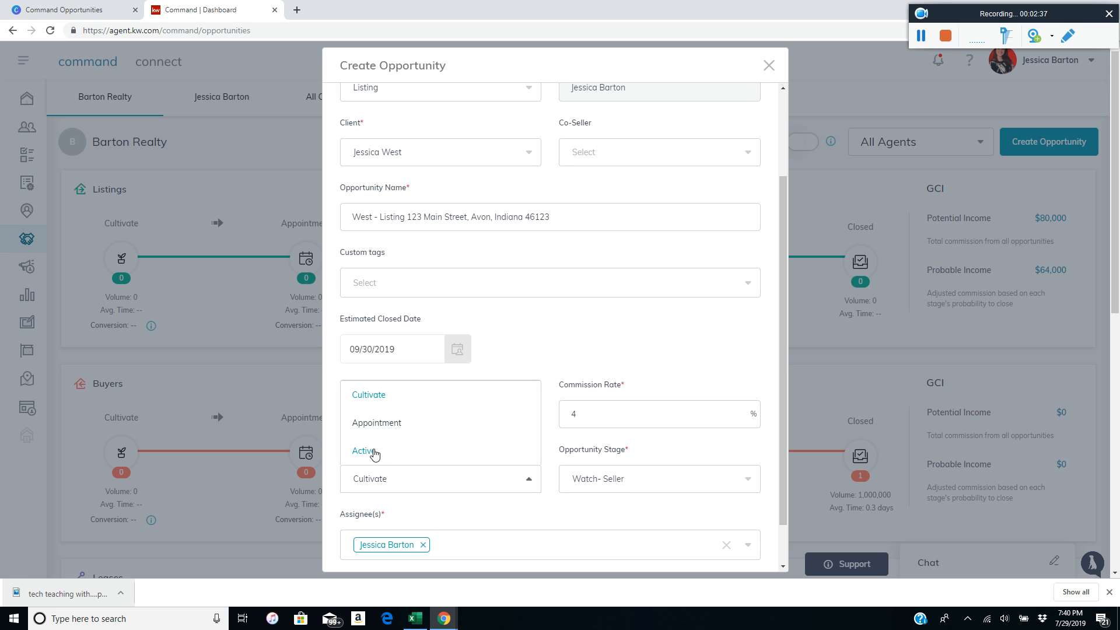
{"action": "left_click", "coordinate": [377, 453]}
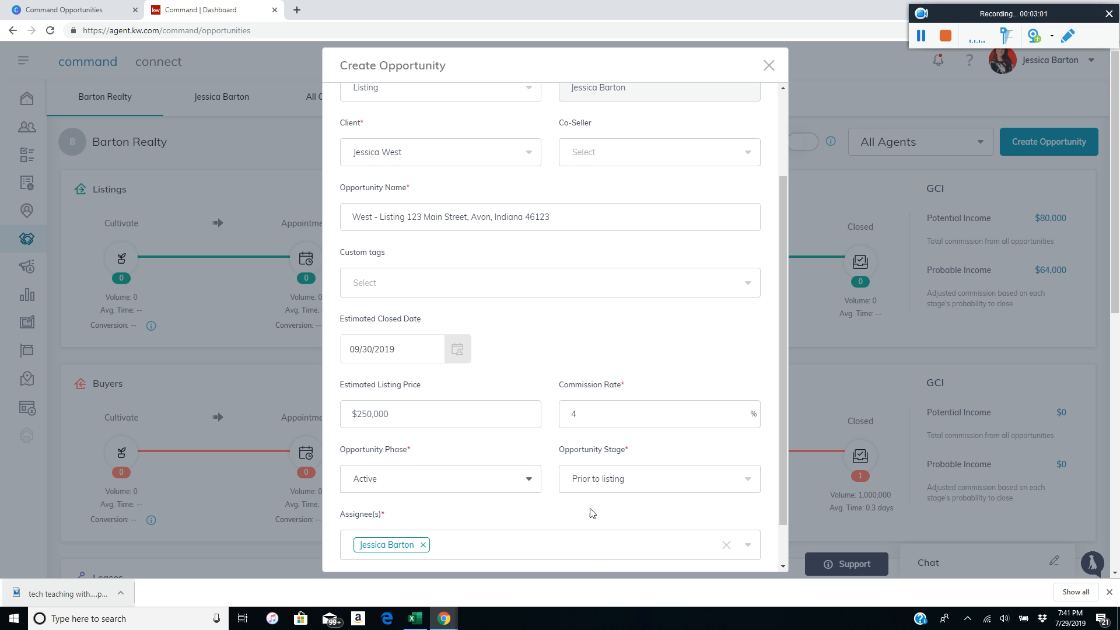
{"action": "scroll", "coordinate": [637, 542], "scroll_direction": "down", "scroll_amount": 2}
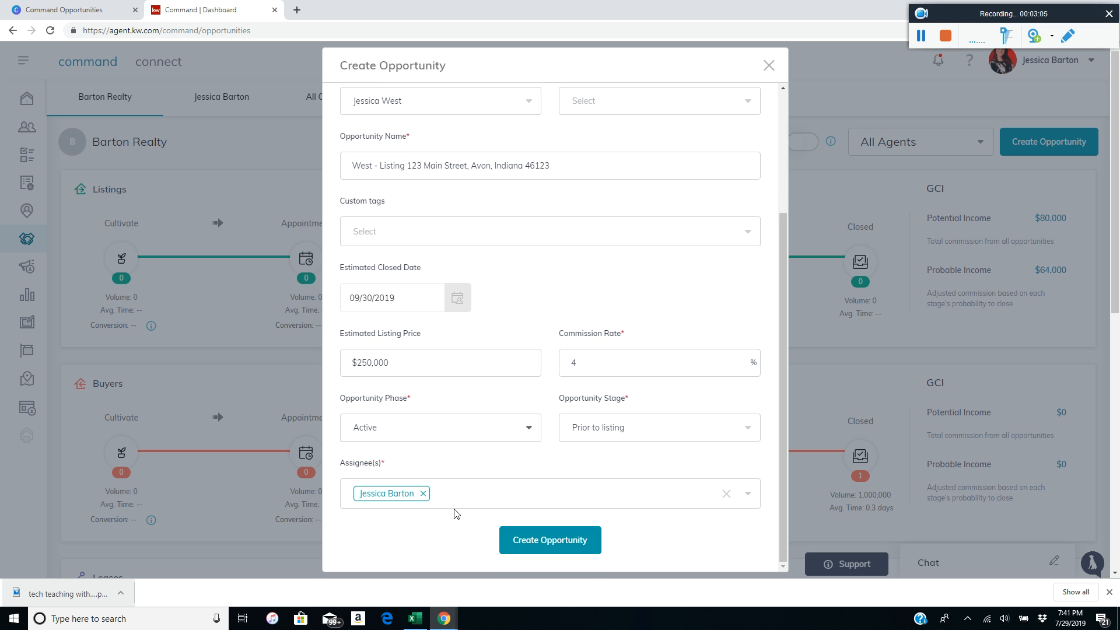
{"action": "left_click", "coordinate": [565, 537]}
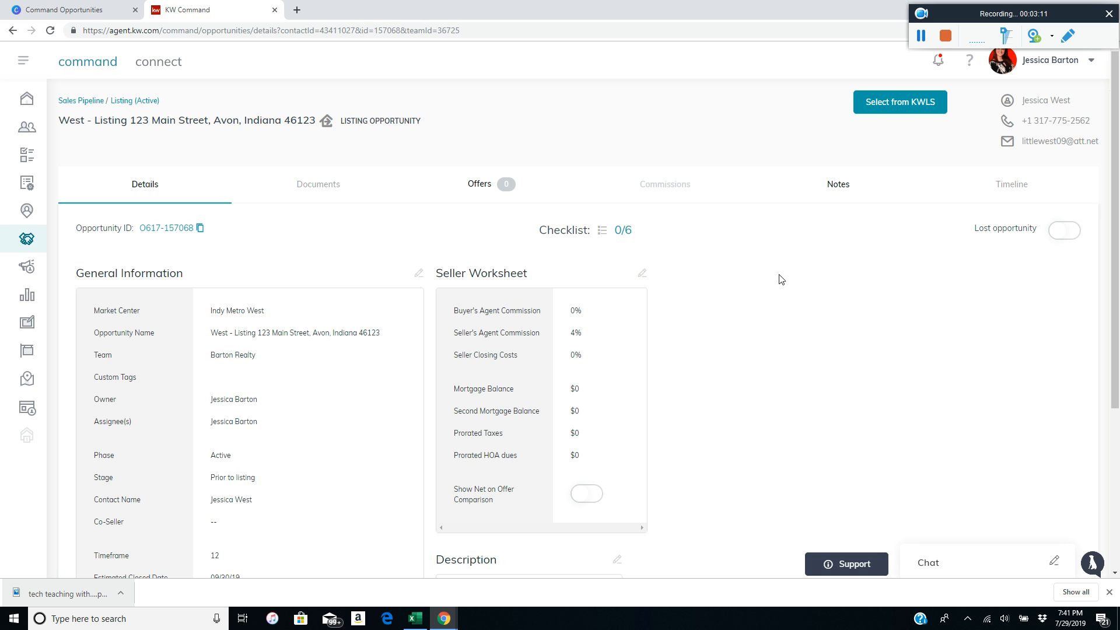
Step: Look at the KWLS listing search for the new opportunity and close it without selecting a listing
{"action": "scroll", "coordinate": [906, 285], "scroll_direction": "down", "scroll_amount": 1}
{"action": "scroll", "coordinate": [941, 352], "scroll_direction": "up", "scroll_amount": 1}
{"action": "left_click", "coordinate": [909, 105]}
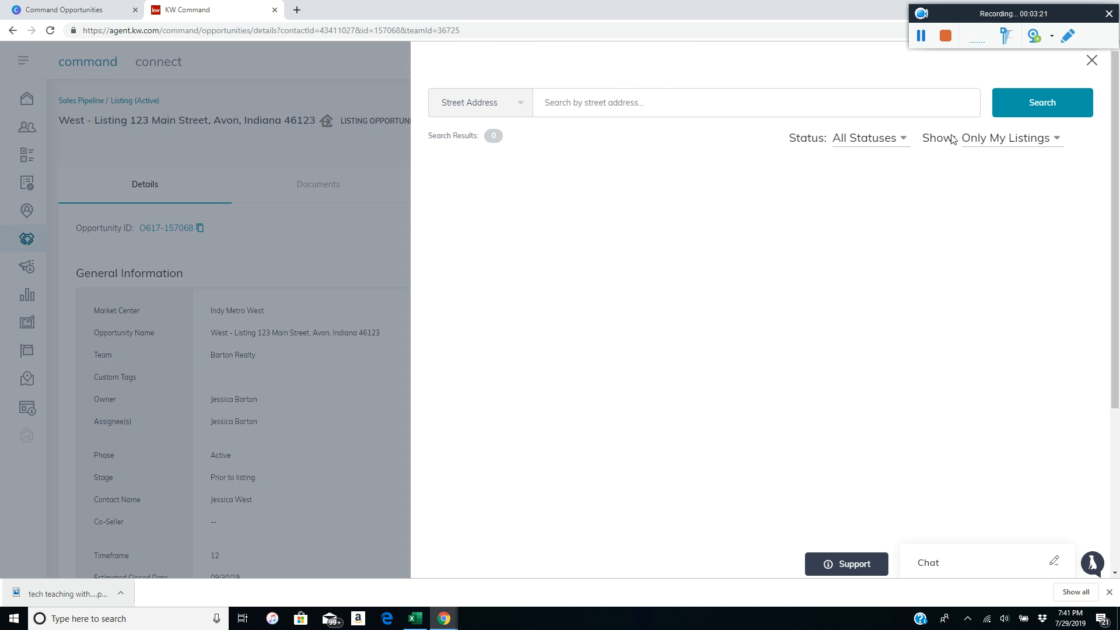
{"action": "scroll", "coordinate": [945, 239], "scroll_direction": "down", "scroll_amount": 4}
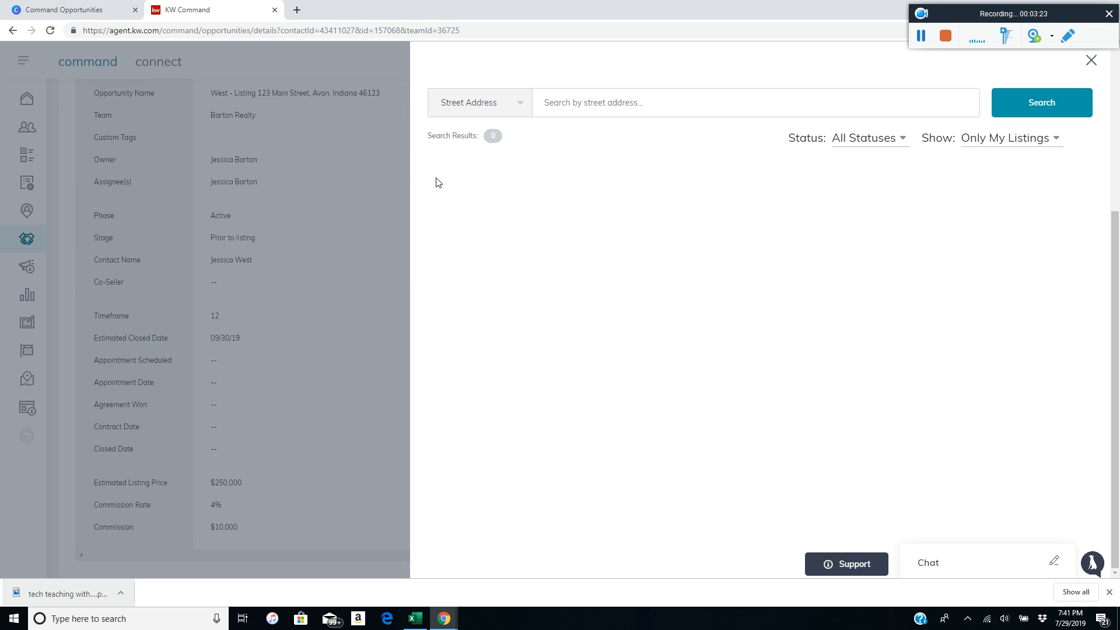
{"action": "scroll", "coordinate": [708, 233], "scroll_direction": "up", "scroll_amount": 4}
{"action": "left_click", "coordinate": [1090, 61]}
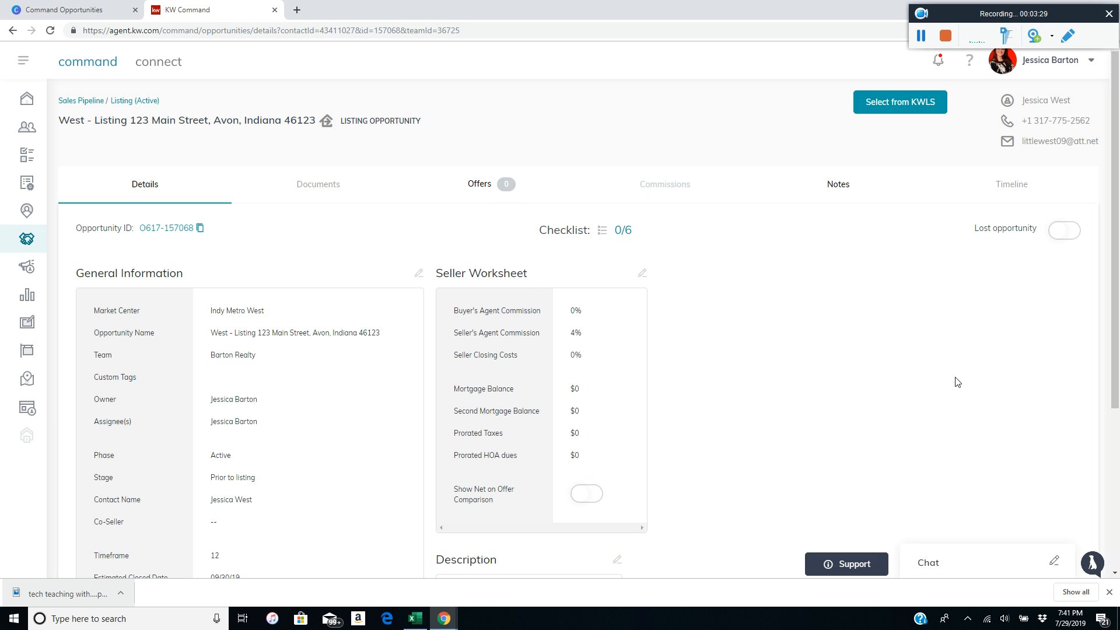
Step: Open the opportunity's checklist and assign the "Photography done" item to the first listed team member
{"action": "scroll", "coordinate": [957, 382], "scroll_direction": "down", "scroll_amount": 1}
{"action": "left_click", "coordinate": [629, 173]}
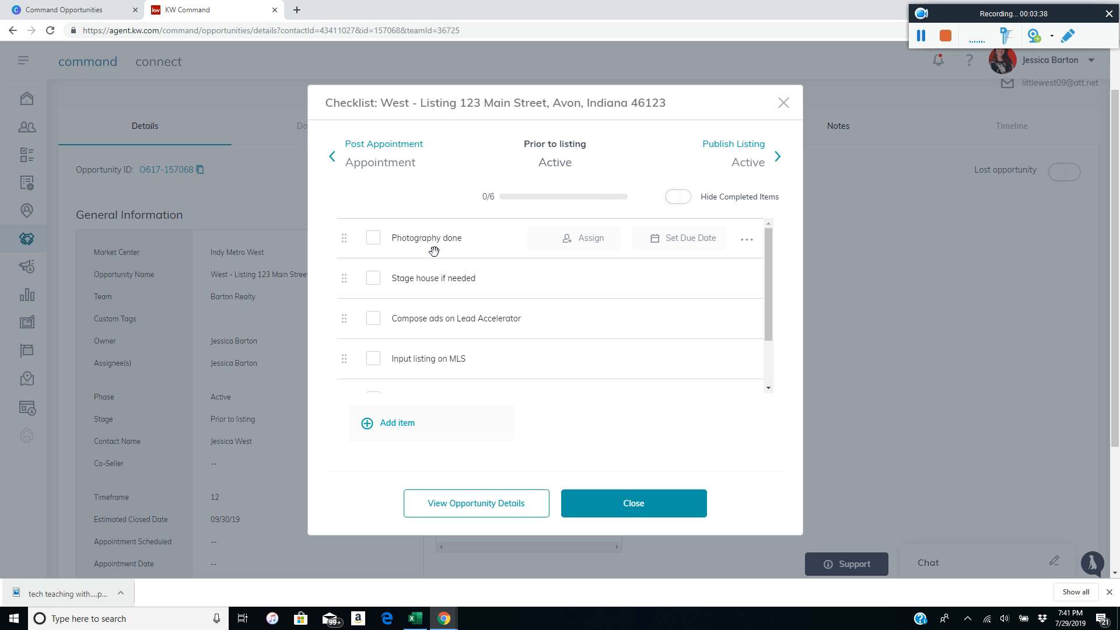
{"action": "left_click", "coordinate": [581, 243]}
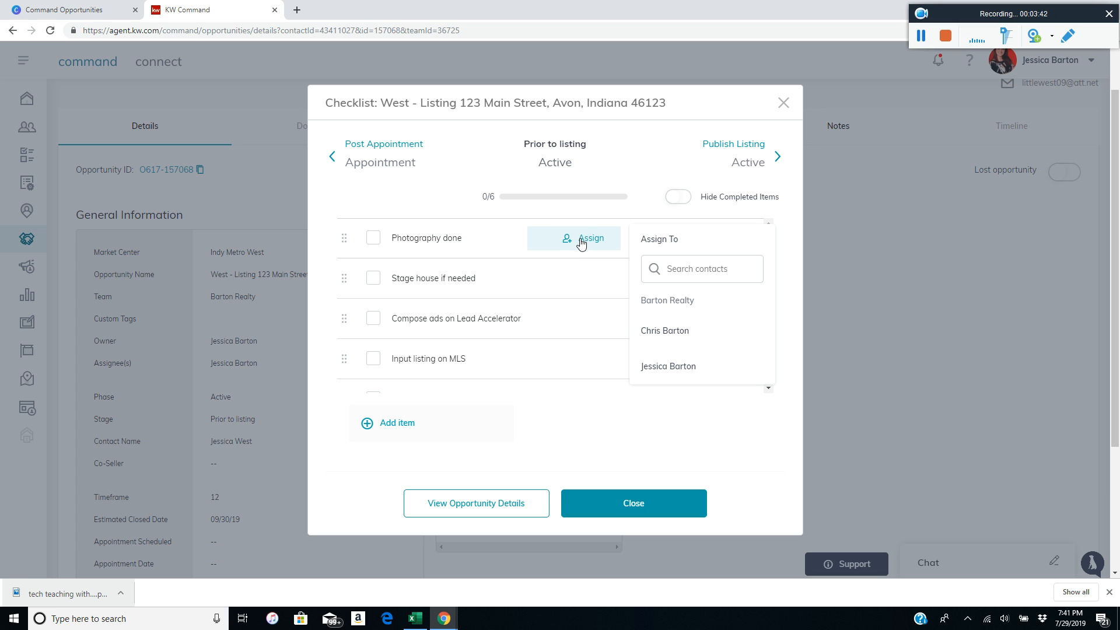
{"action": "left_click", "coordinate": [677, 336]}
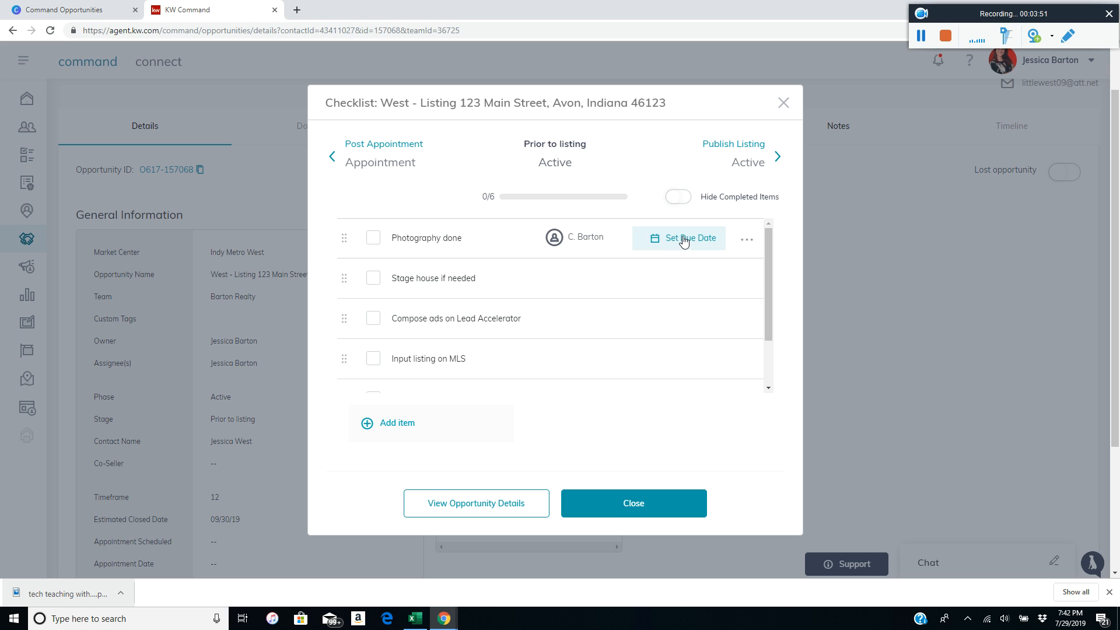
Step: Set the due date of the "Photography done" item to August 1, 2019 at 12:00 PM and dismiss the notification
{"action": "left_click", "coordinate": [681, 241]}
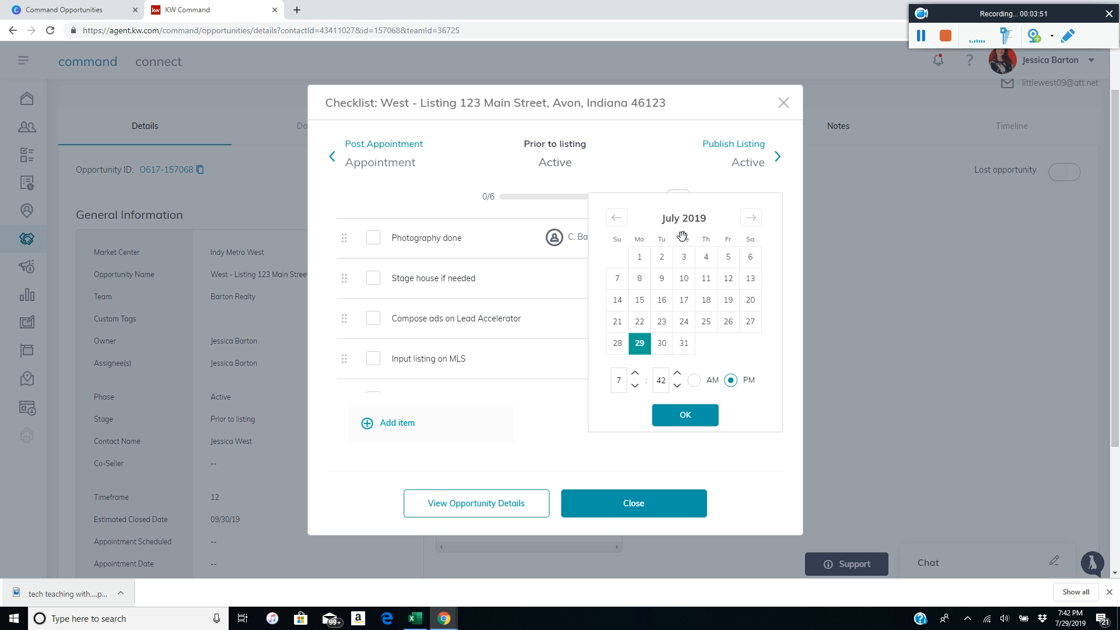
{"action": "left_click", "coordinate": [753, 219]}
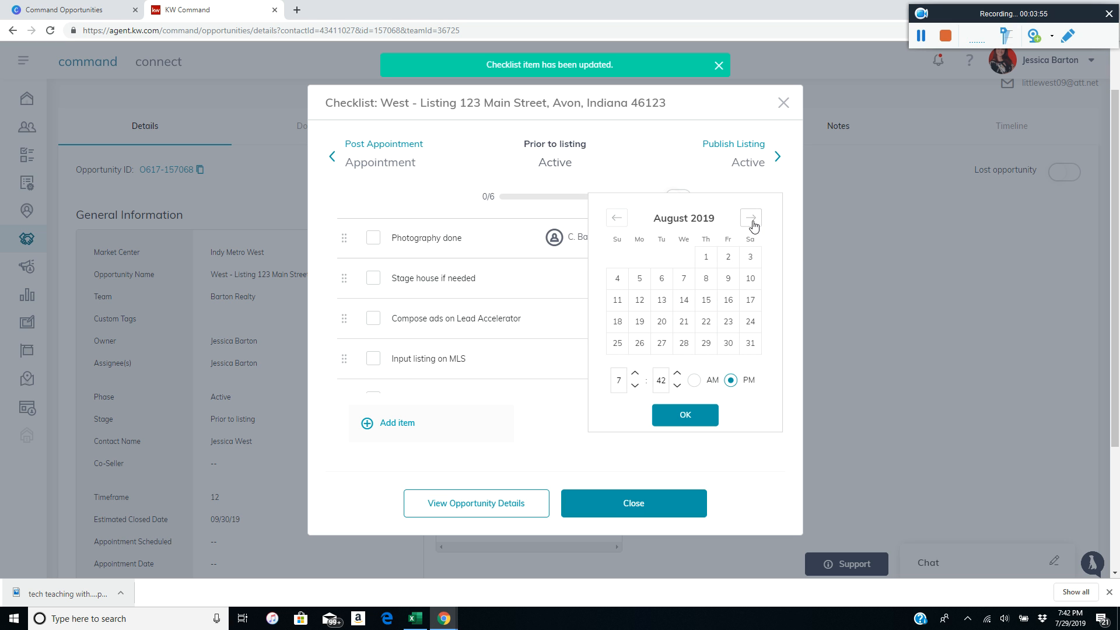
{"action": "left_click", "coordinate": [706, 256]}
{"action": "left_click", "coordinate": [616, 378]}
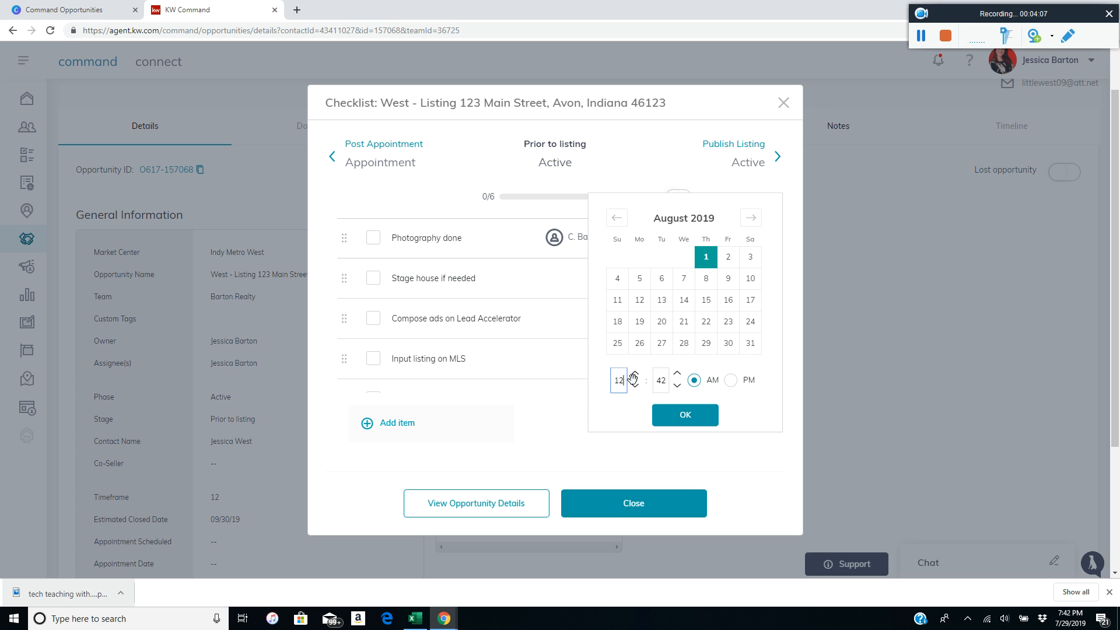
{"action": "left_click", "coordinate": [664, 380]}
{"action": "left_click", "coordinate": [731, 381]}
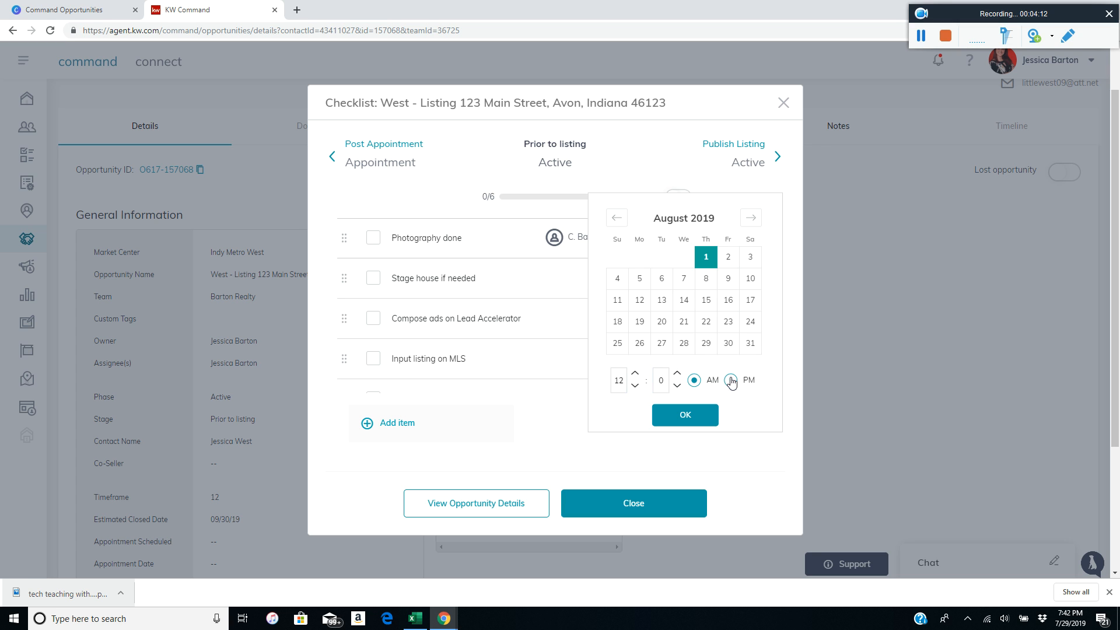
{"action": "left_click", "coordinate": [686, 415]}
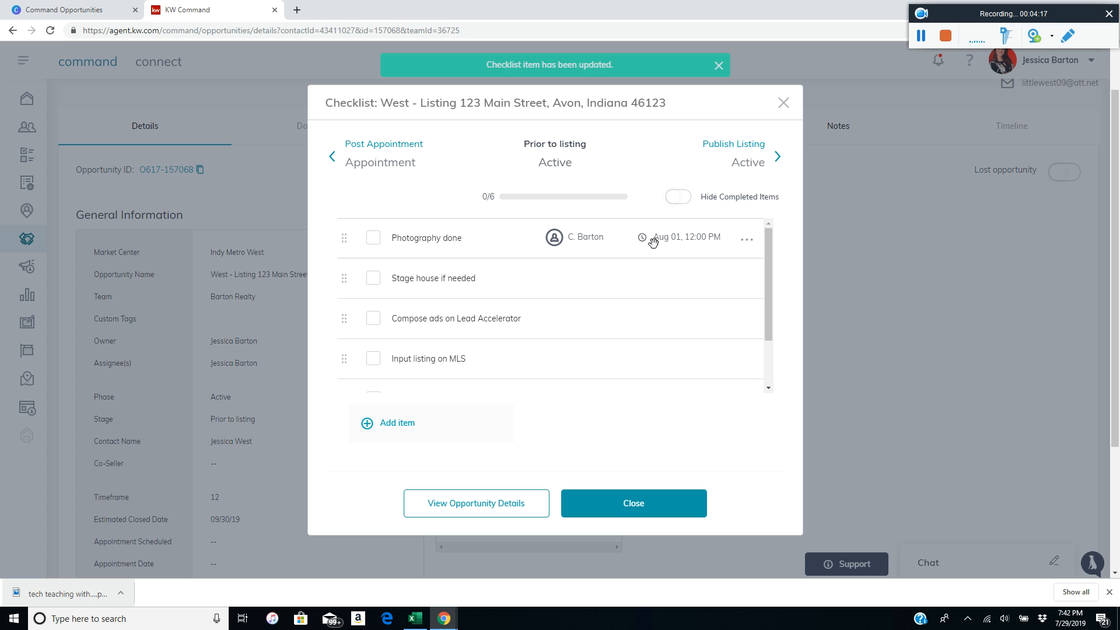
{"action": "left_click", "coordinate": [719, 66]}
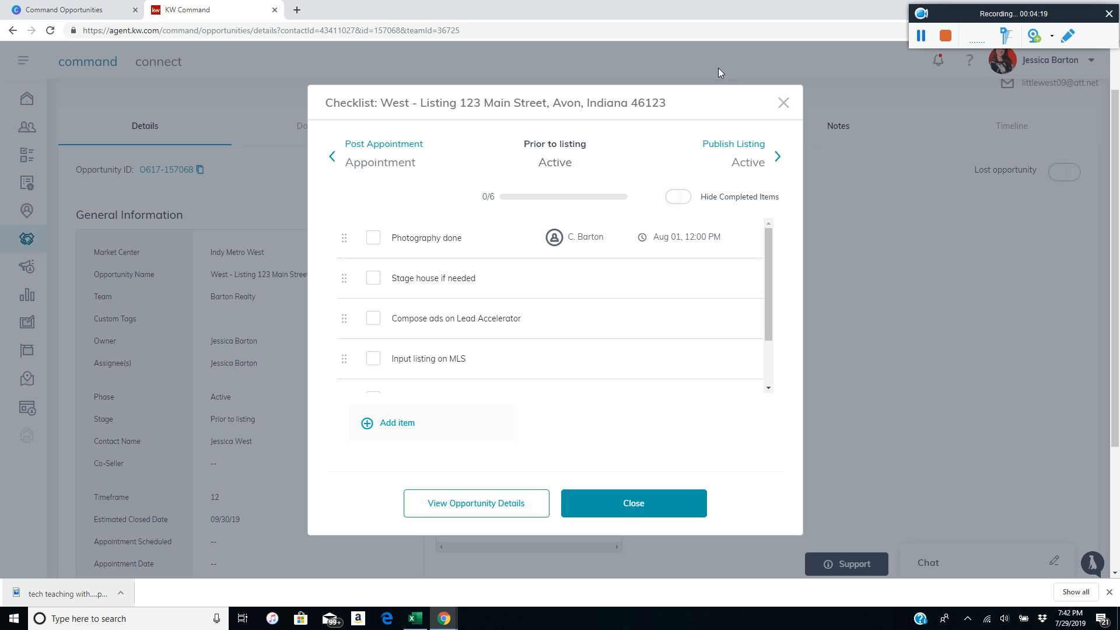
{"action": "left_click", "coordinate": [747, 245]}
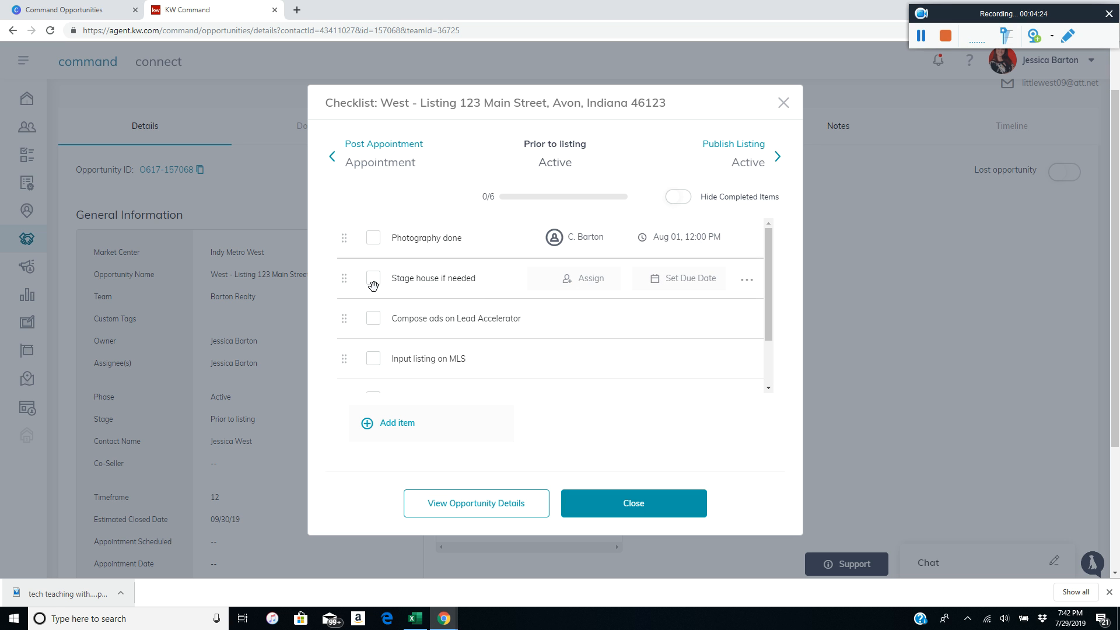
{"action": "left_click", "coordinate": [576, 284]}
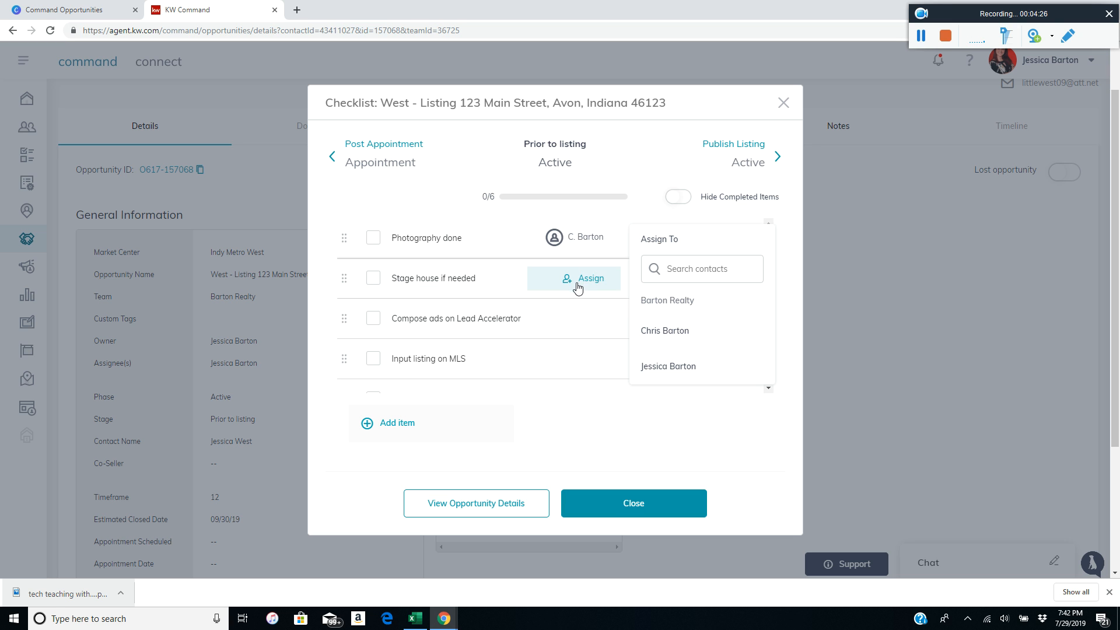
{"action": "left_click", "coordinate": [683, 274]}
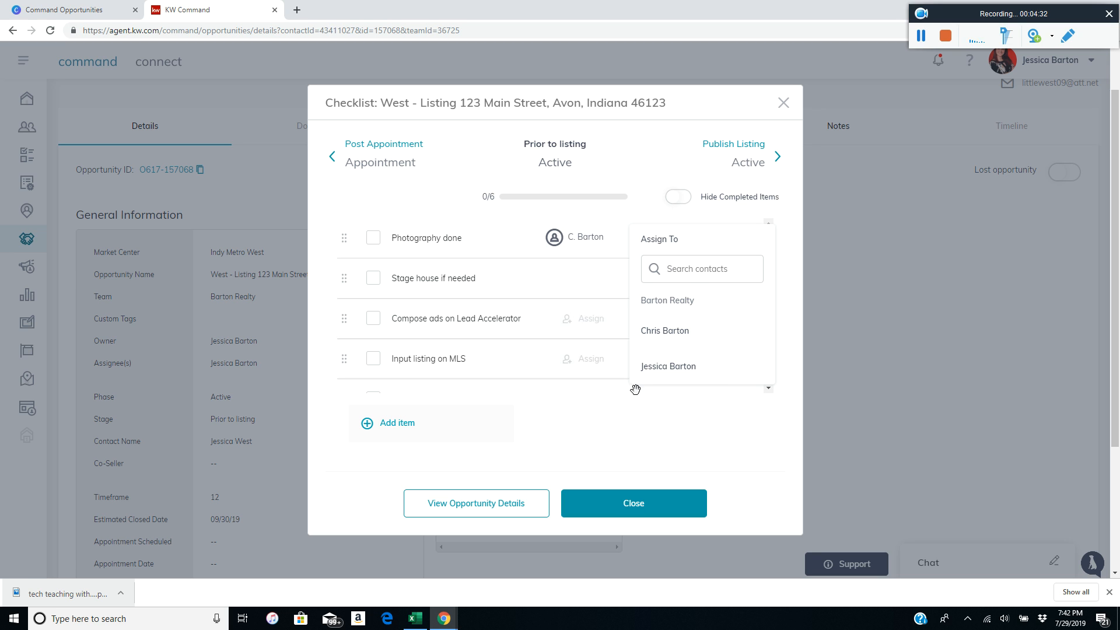
{"action": "left_click", "coordinate": [703, 441]}
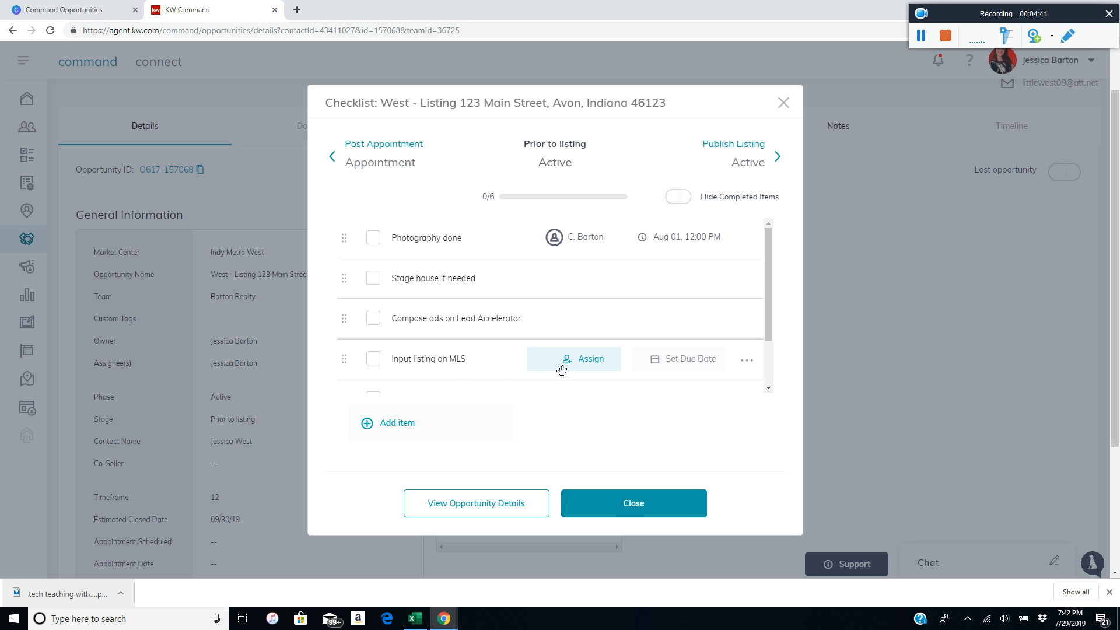
Step: Mark the "Photography done" checklist item as completed and close the checklist
{"action": "scroll", "coordinate": [478, 326], "scroll_direction": "up", "scroll_amount": 1}
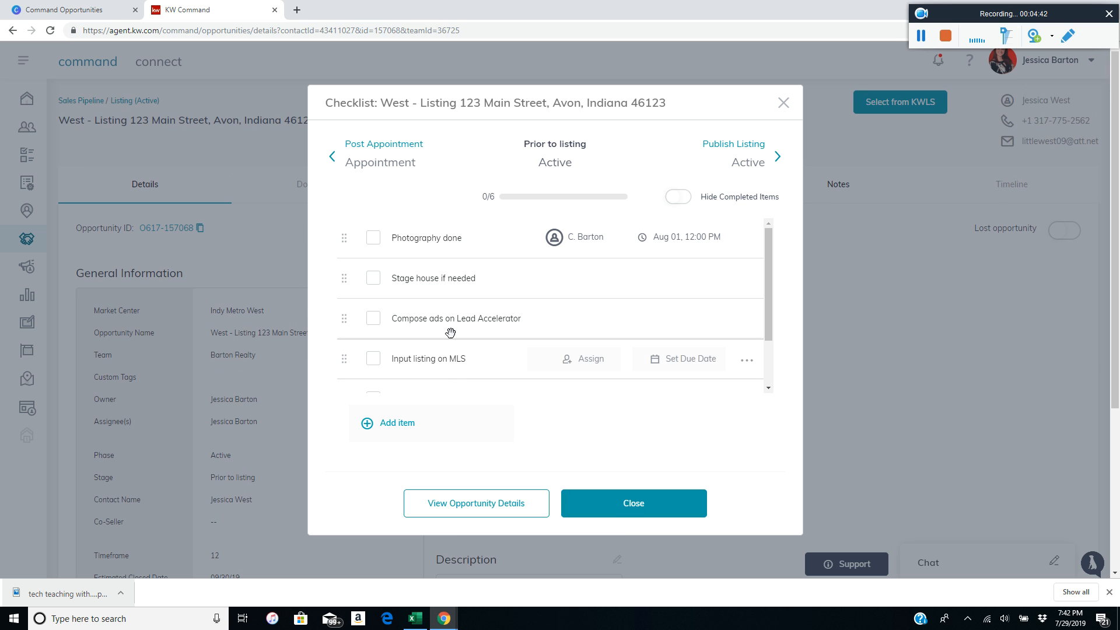
{"action": "left_click", "coordinate": [374, 239]}
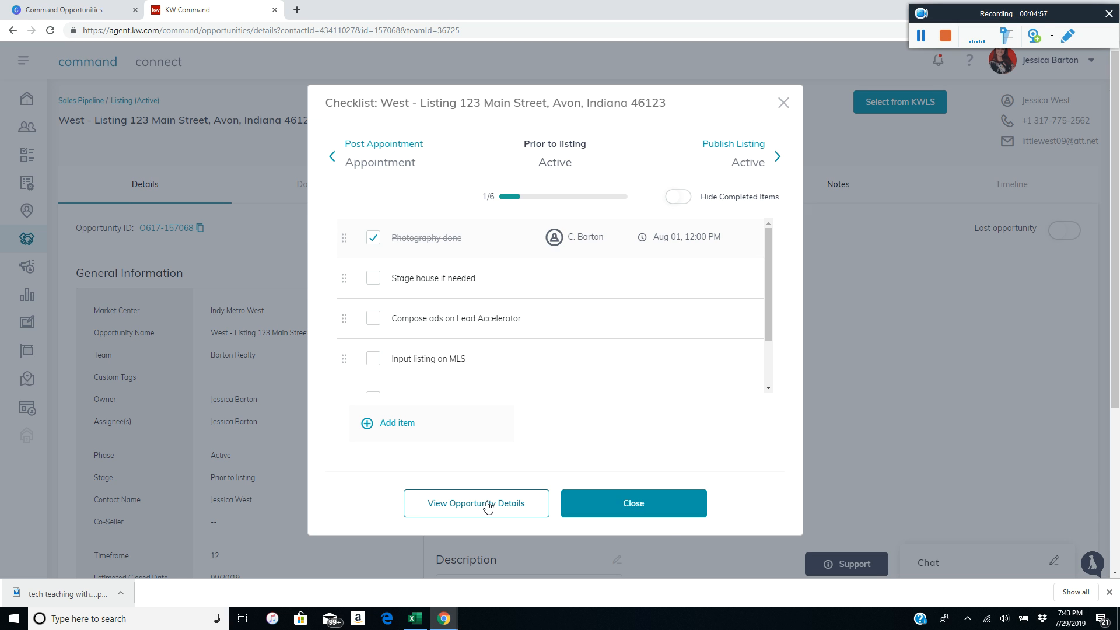
{"action": "left_click", "coordinate": [670, 507]}
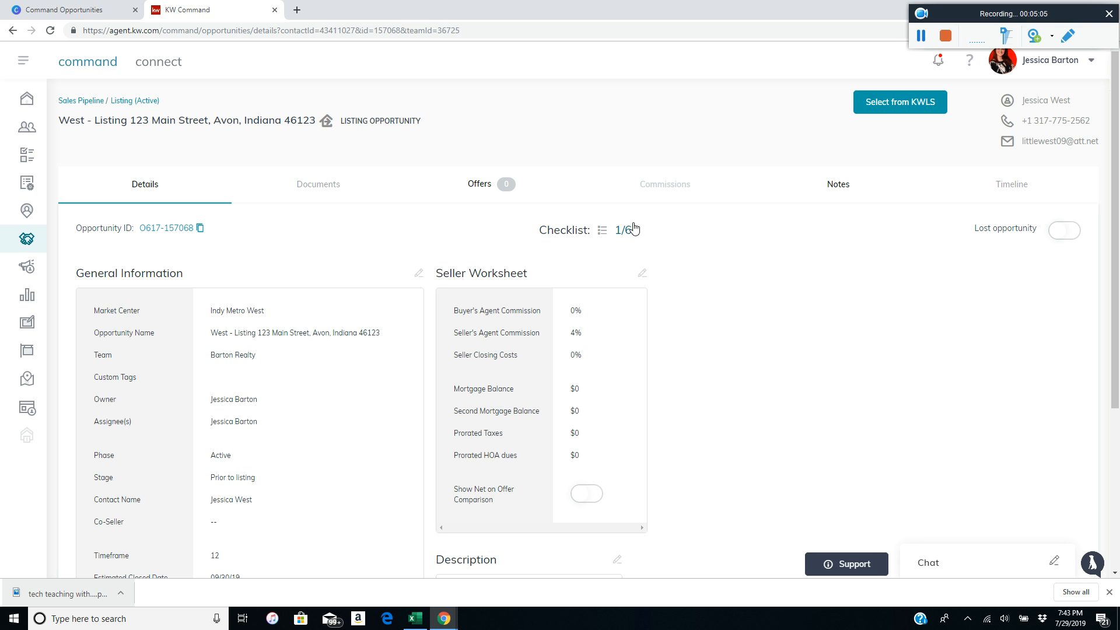
Step: Open the opportunity's Seller Worksheet for editing to look at its fields, and cancel without changing anything
{"action": "scroll", "coordinate": [653, 308], "scroll_direction": "down", "scroll_amount": 1}
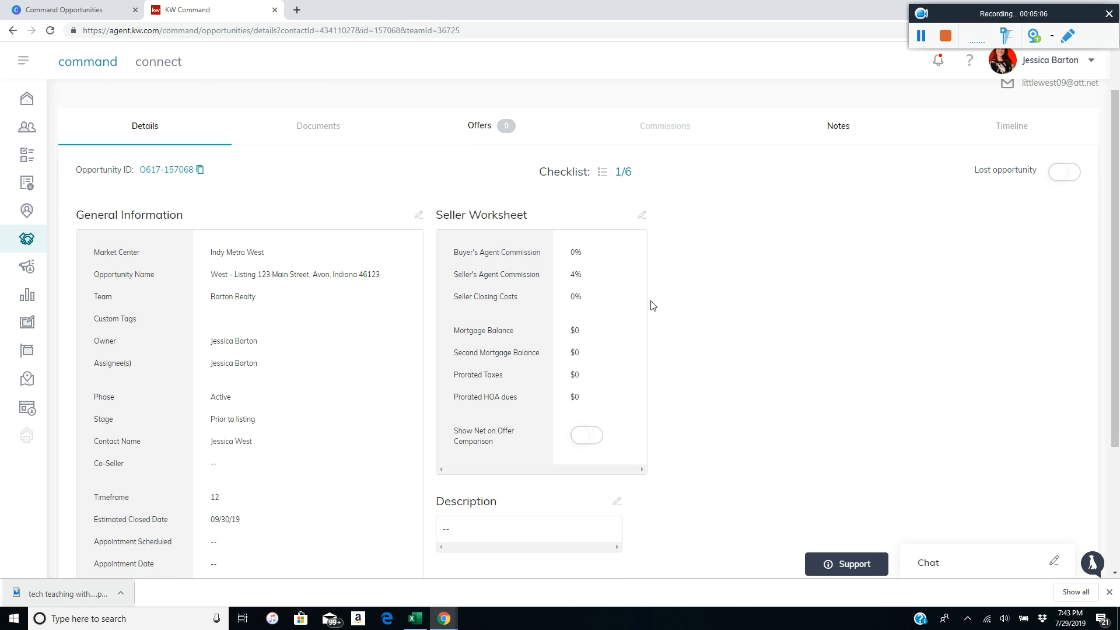
{"action": "left_click", "coordinate": [641, 215]}
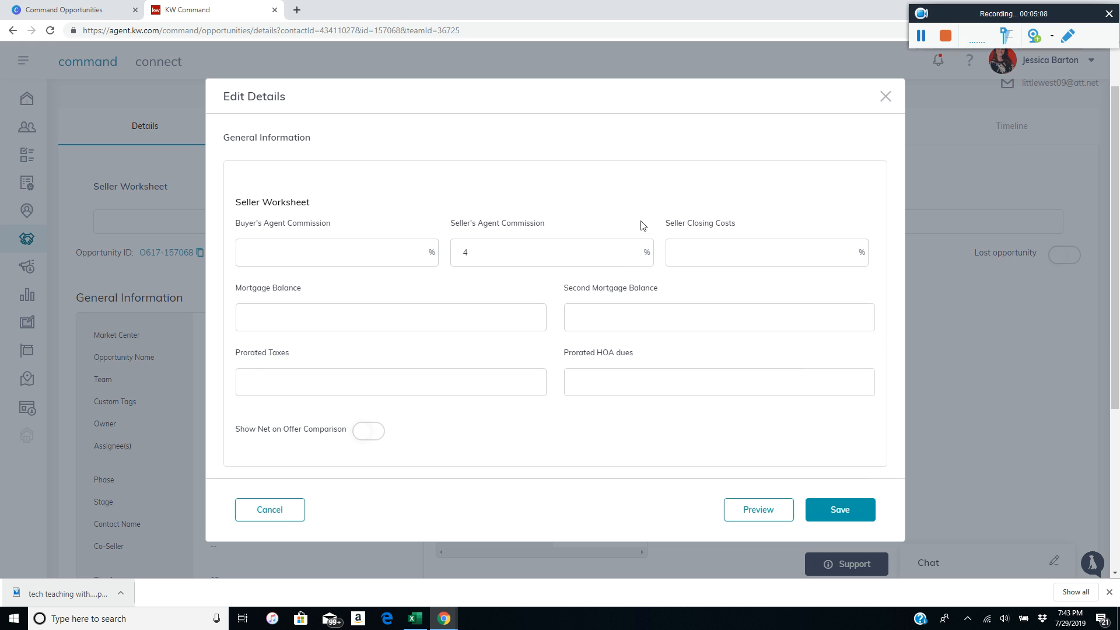
{"action": "left_click", "coordinate": [382, 248]}
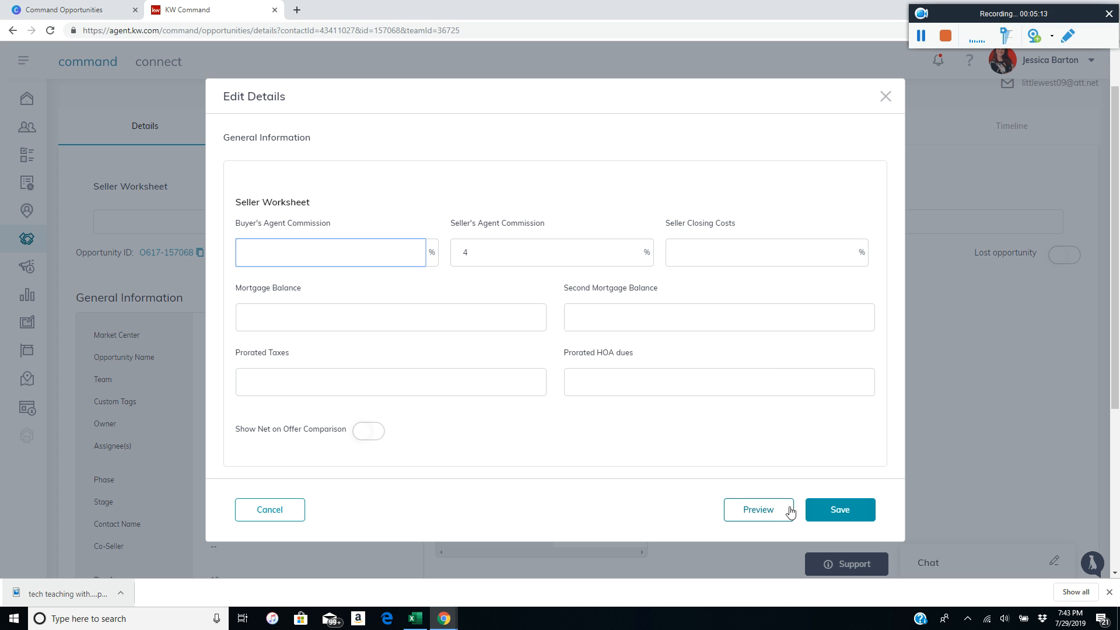
{"action": "left_click", "coordinate": [275, 511]}
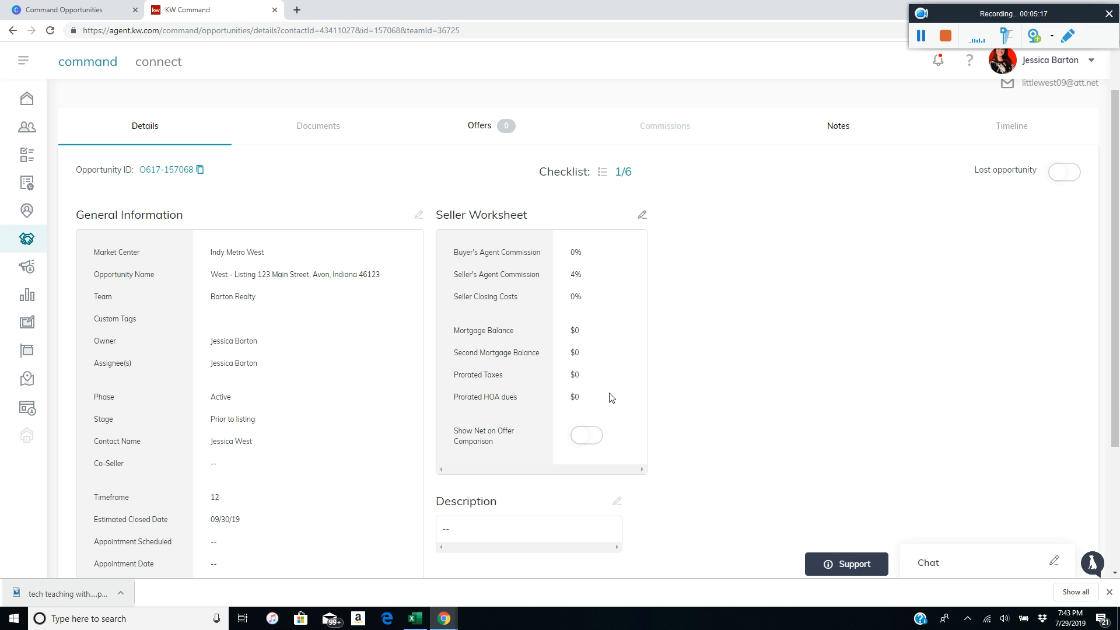
Step: Set the opportunity's description to "Neighbor who contacted us to sell their home before kids leave for college" and save it
{"action": "scroll", "coordinate": [608, 395], "scroll_direction": "down", "scroll_amount": 2}
{"action": "scroll", "coordinate": [610, 379], "scroll_direction": "up", "scroll_amount": 2}
{"action": "scroll", "coordinate": [603, 356], "scroll_direction": "down", "scroll_amount": 2}
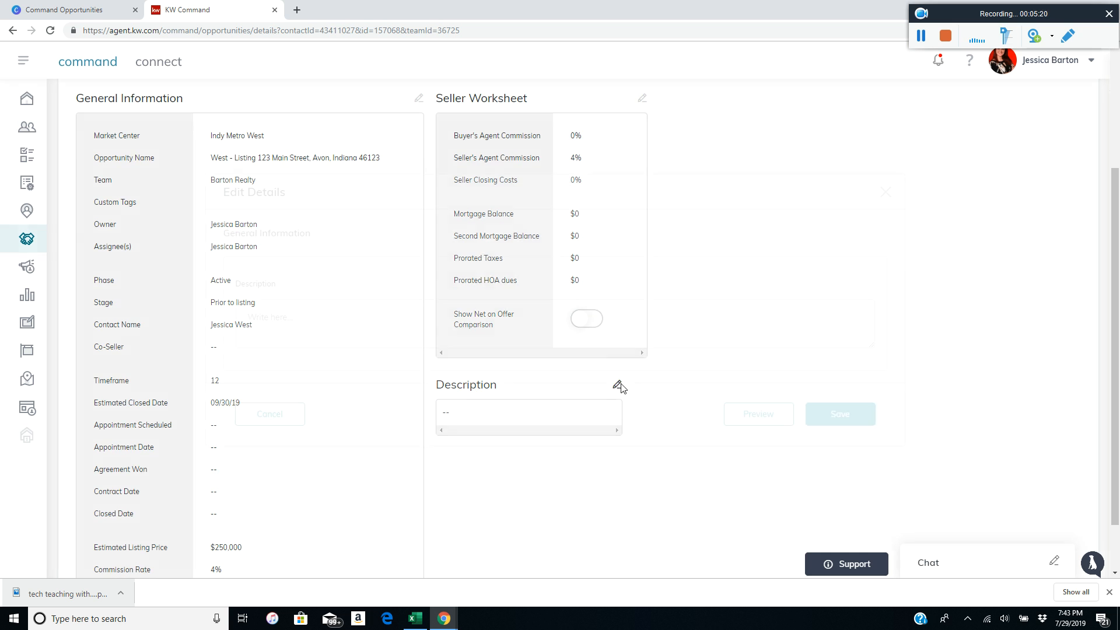
{"action": "left_click", "coordinate": [618, 386]}
{"action": "left_click", "coordinate": [325, 315]}
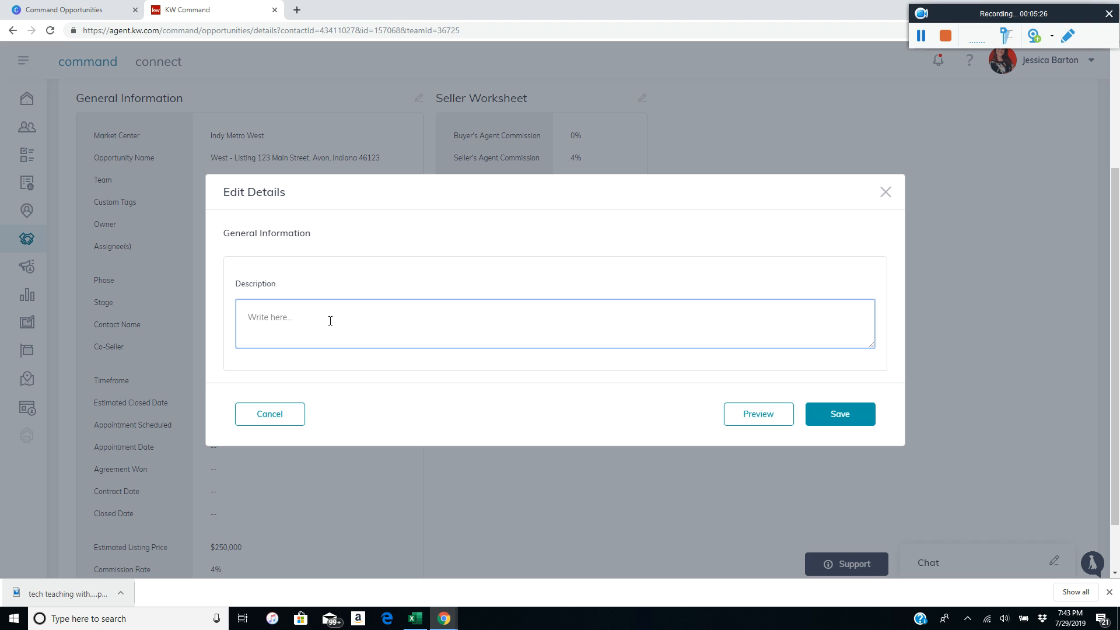
{"action": "type", "text": "N"}
{"action": "type", "text": "home before kids leave for college"}
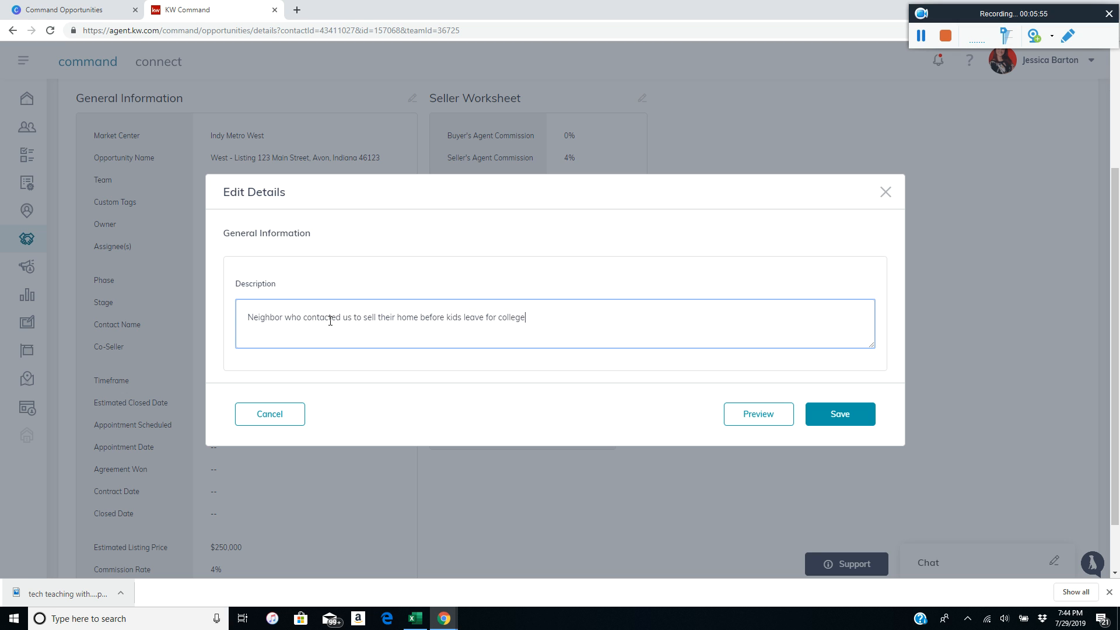
{"action": "left_click", "coordinate": [838, 417]}
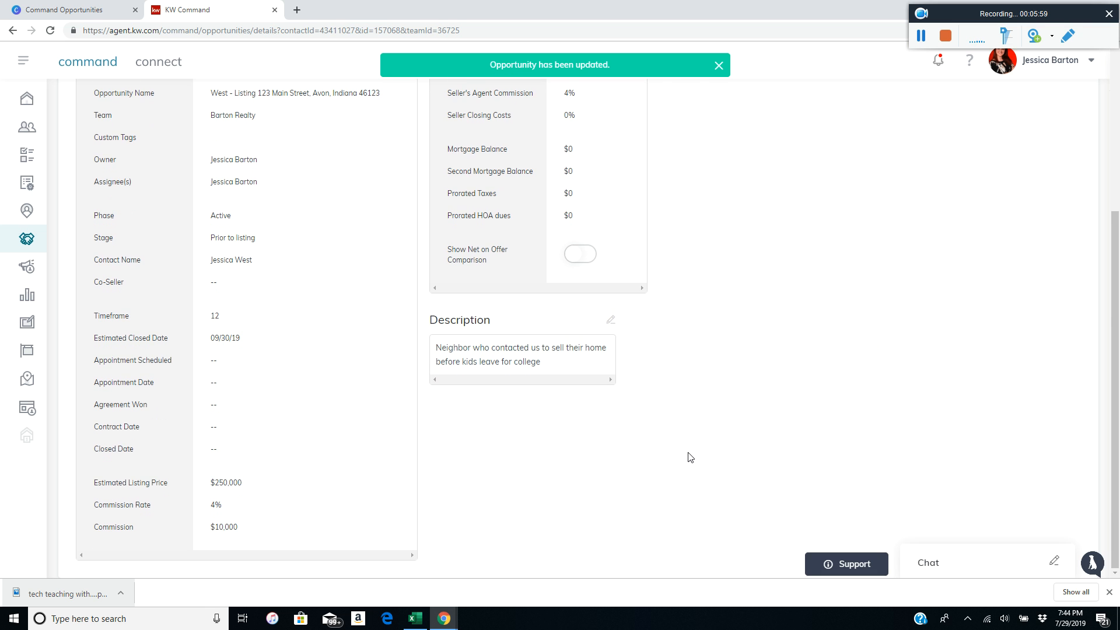
Step: Open the team's Active listings board from the opportunities pipeline and move the new $10,000 opportunity from Prior to listing to Publish Listing
{"action": "scroll", "coordinate": [691, 458], "scroll_direction": "up", "scroll_amount": 4}
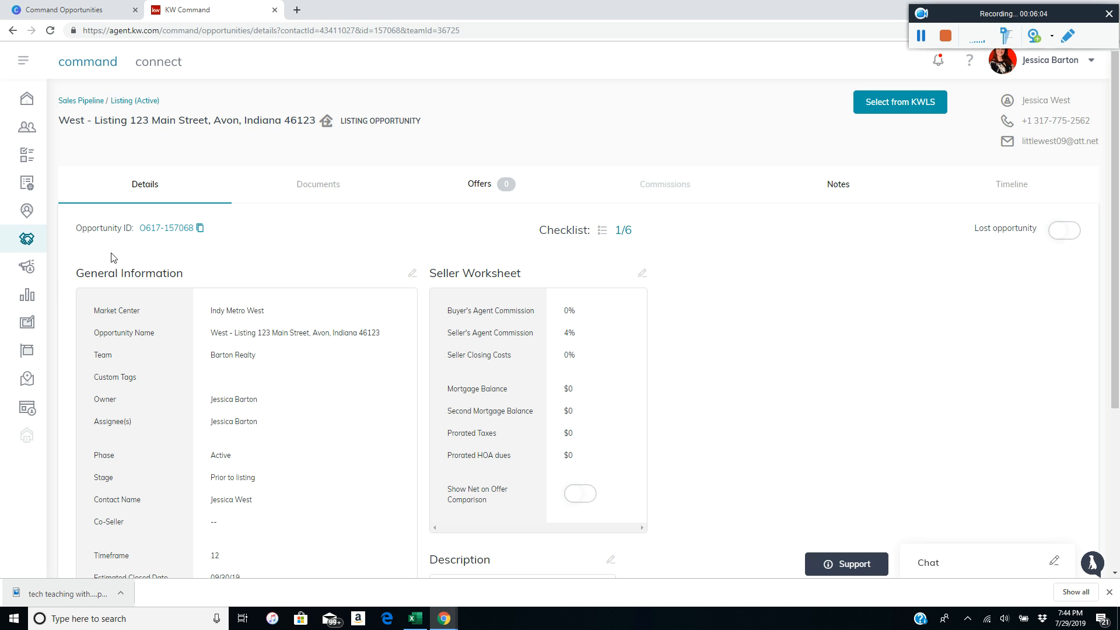
{"action": "left_click", "coordinate": [24, 240]}
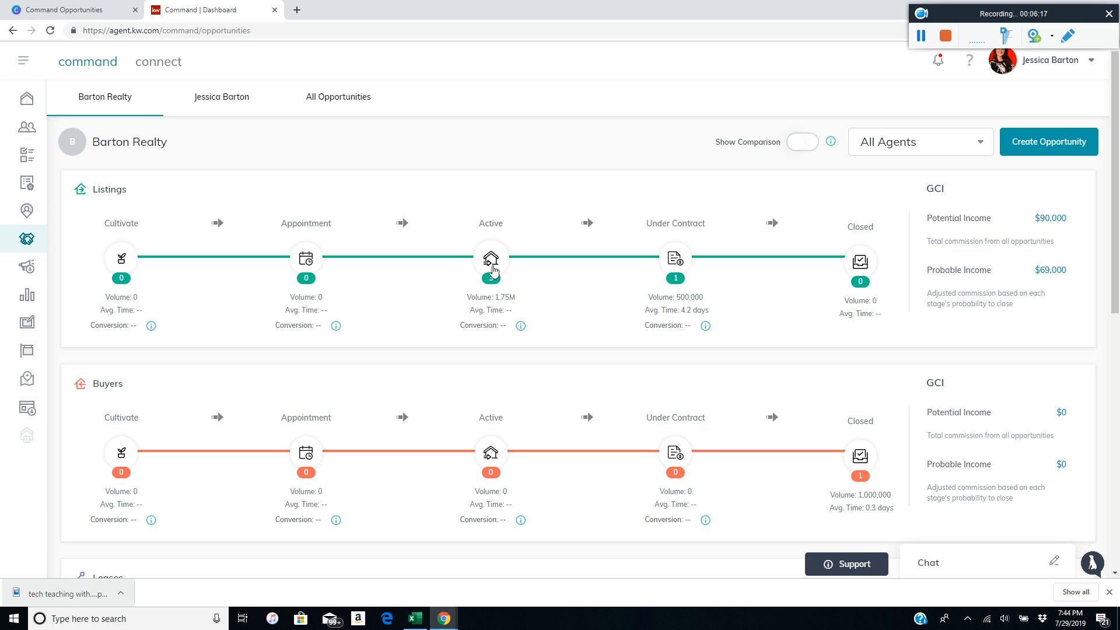
{"action": "left_click", "coordinate": [491, 266]}
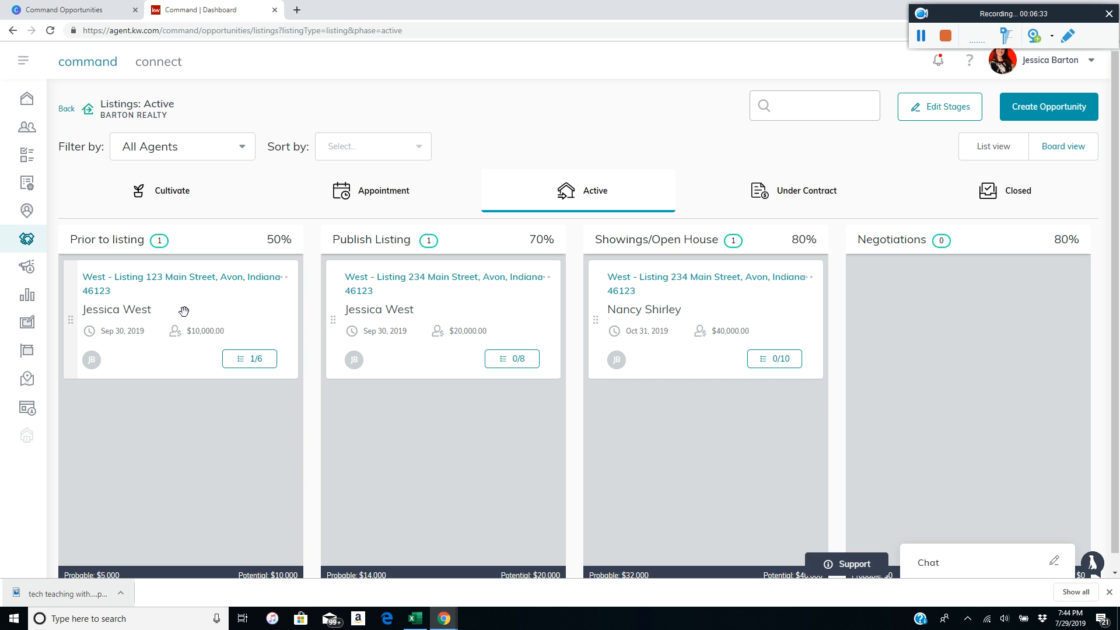
{"action": "left_click_drag", "start_coordinate": [182, 292], "coordinate": [463, 423]}
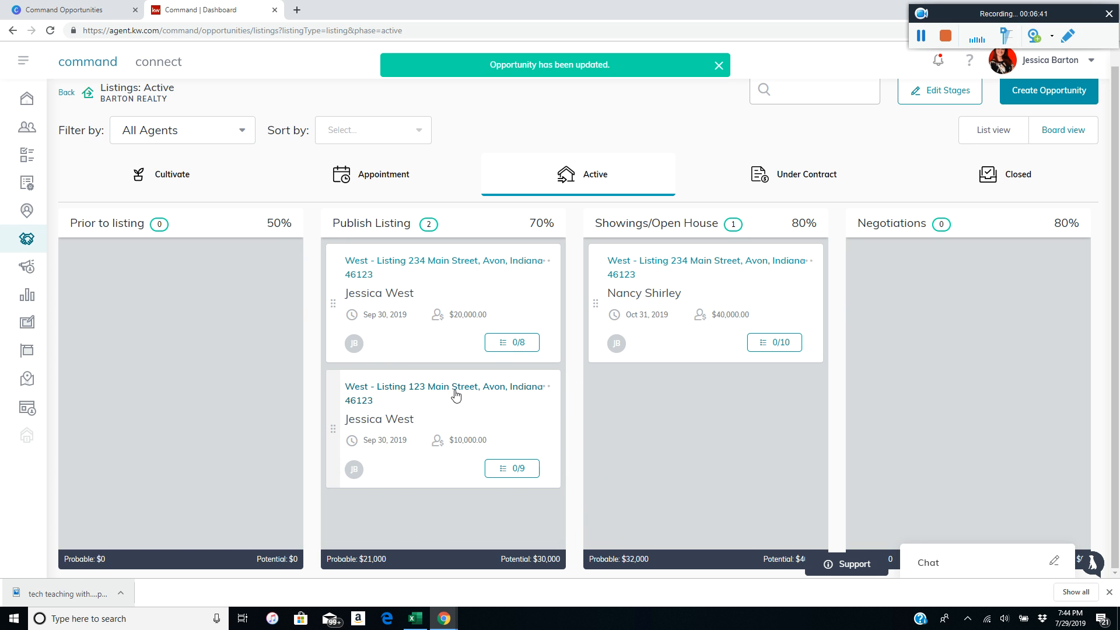
Step: Review the Publish Listing checklist items of the $10,000 opportunity and close the checklist
{"action": "left_click", "coordinate": [514, 468]}
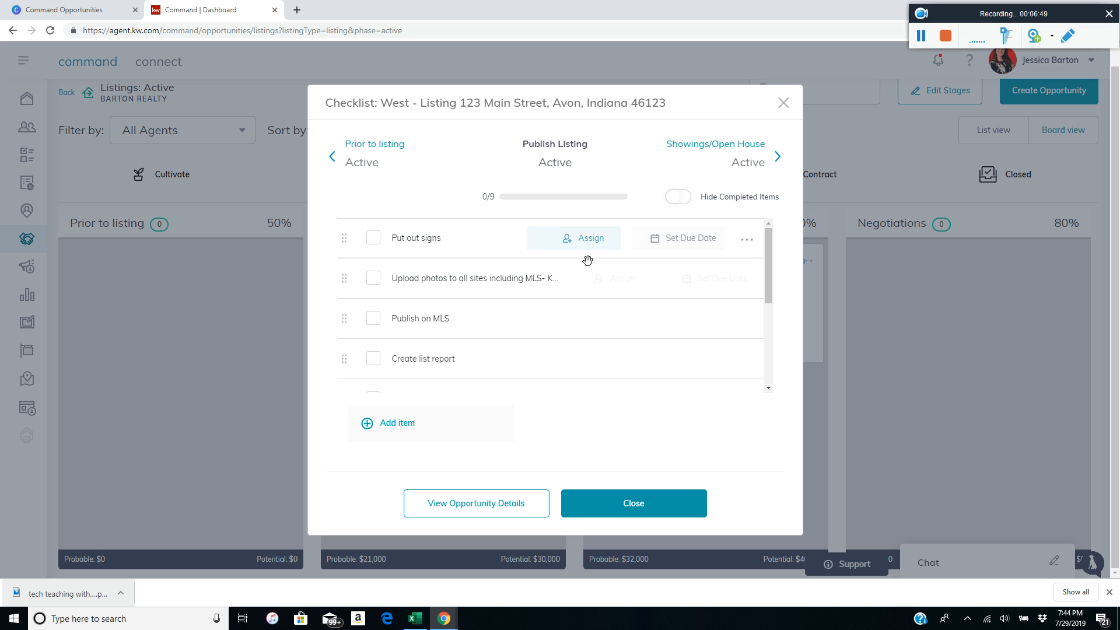
{"action": "scroll", "coordinate": [658, 340], "scroll_direction": "down", "scroll_amount": 3}
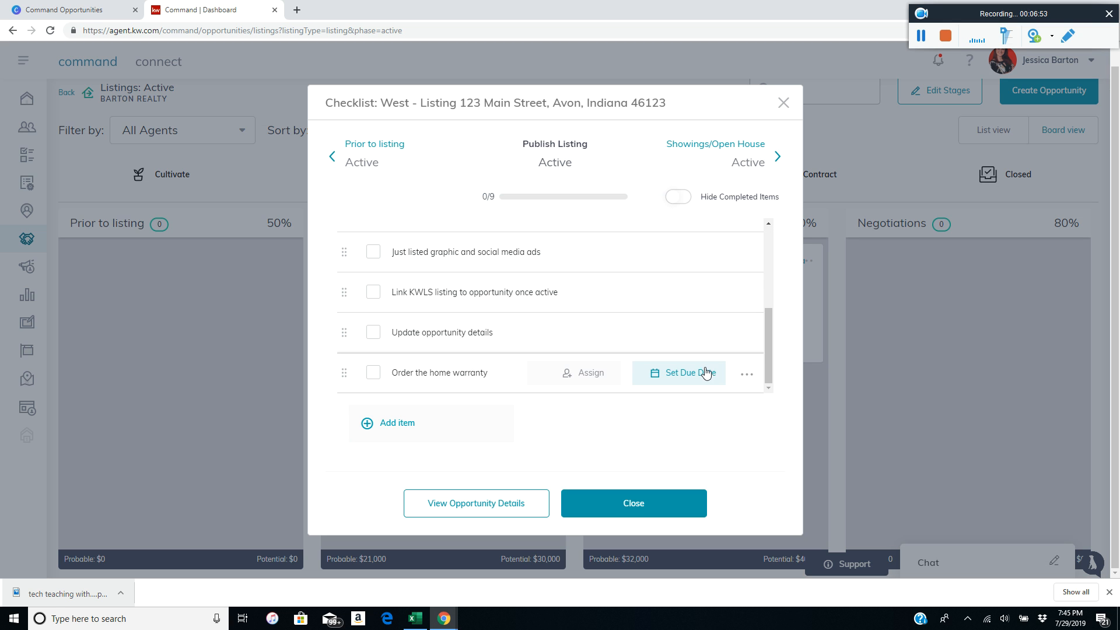
{"action": "left_click", "coordinate": [634, 507]}
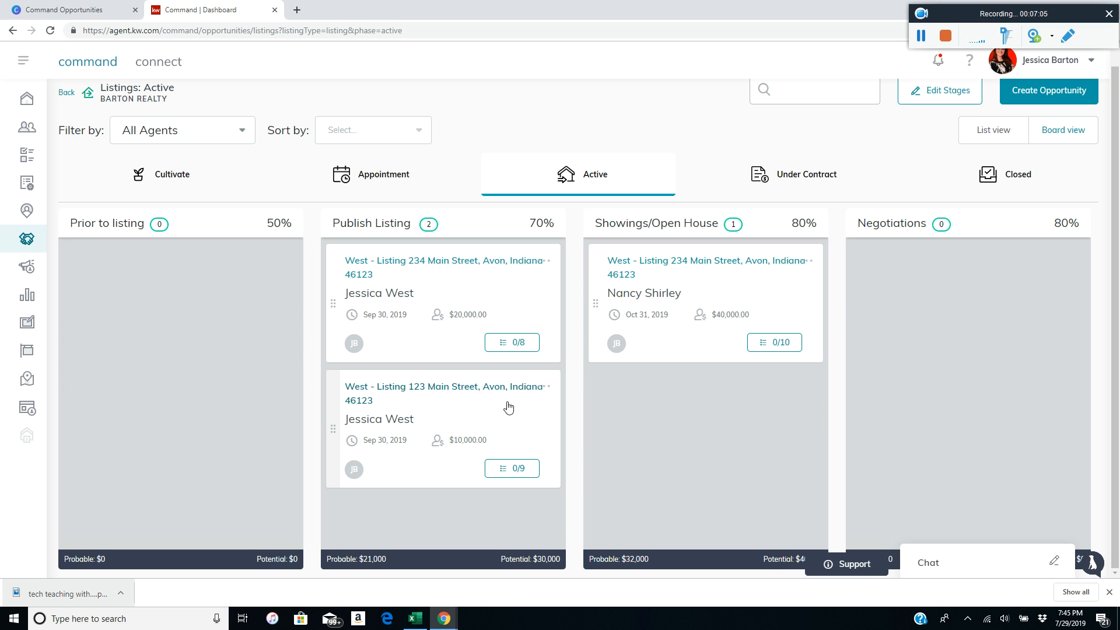
Step: Move the $10,000 listing opportunity from the Publish Listing stage to Showings/Open House
{"action": "left_click", "coordinate": [489, 402]}
{"action": "left_click_drag", "start_coordinate": [489, 403], "coordinate": [742, 399]}
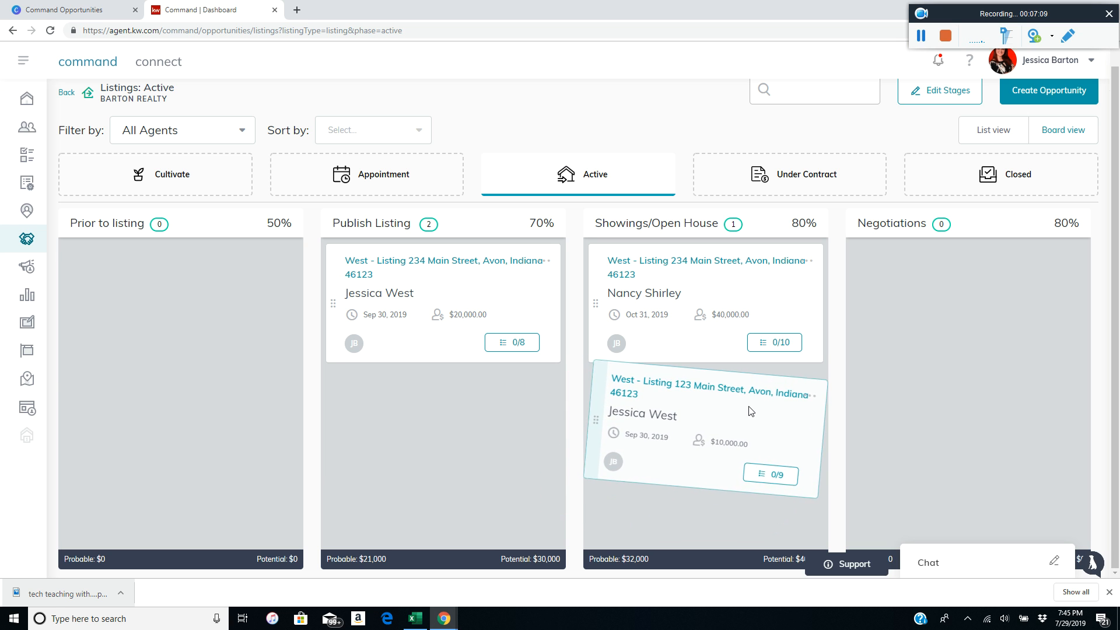
{"action": "left_click", "coordinate": [724, 418]}
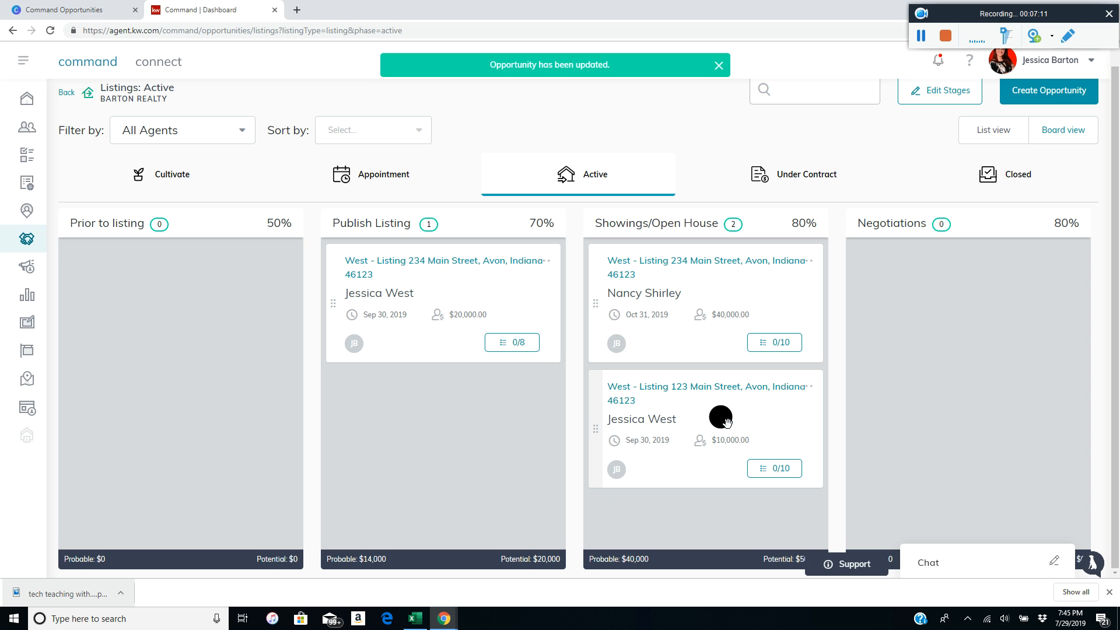
Step: Move the $10,000 listing opportunity from the Showings/Open House stage to Negotiations
{"action": "left_click_drag", "start_coordinate": [727, 421], "coordinate": [900, 307]}
{"action": "left_click", "coordinate": [997, 451]}
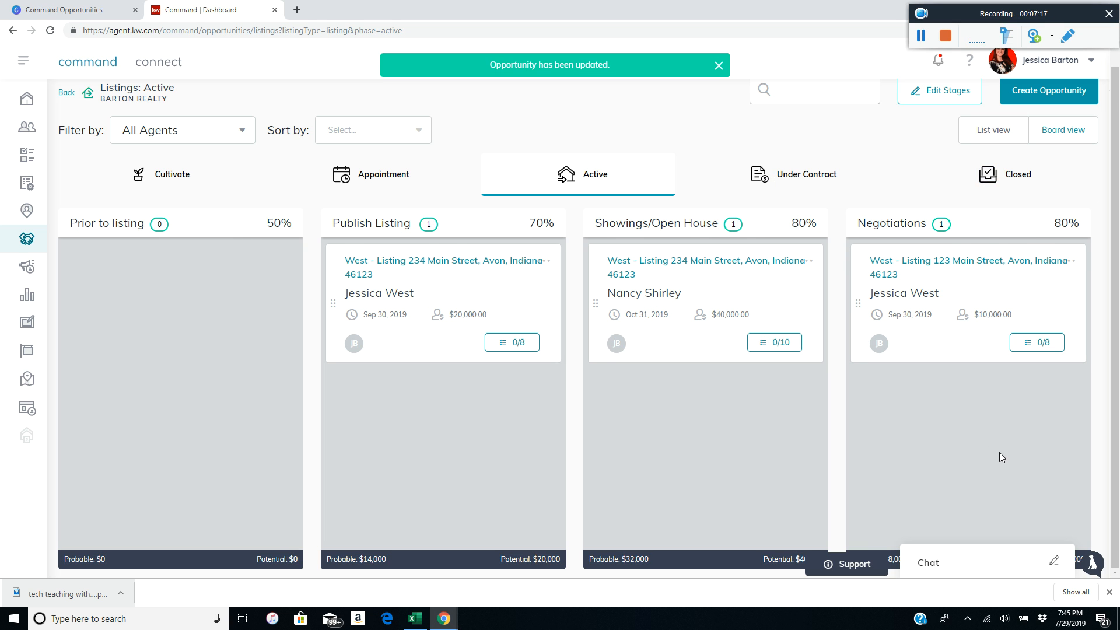
{"action": "scroll", "coordinate": [1003, 79], "scroll_direction": "up", "scroll_amount": 1}
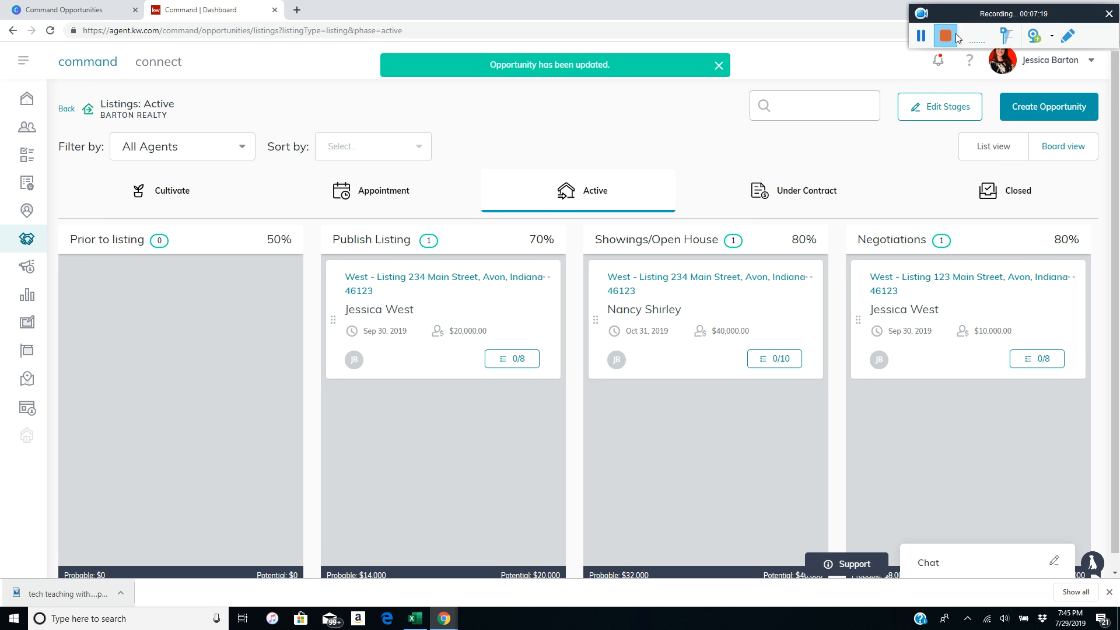